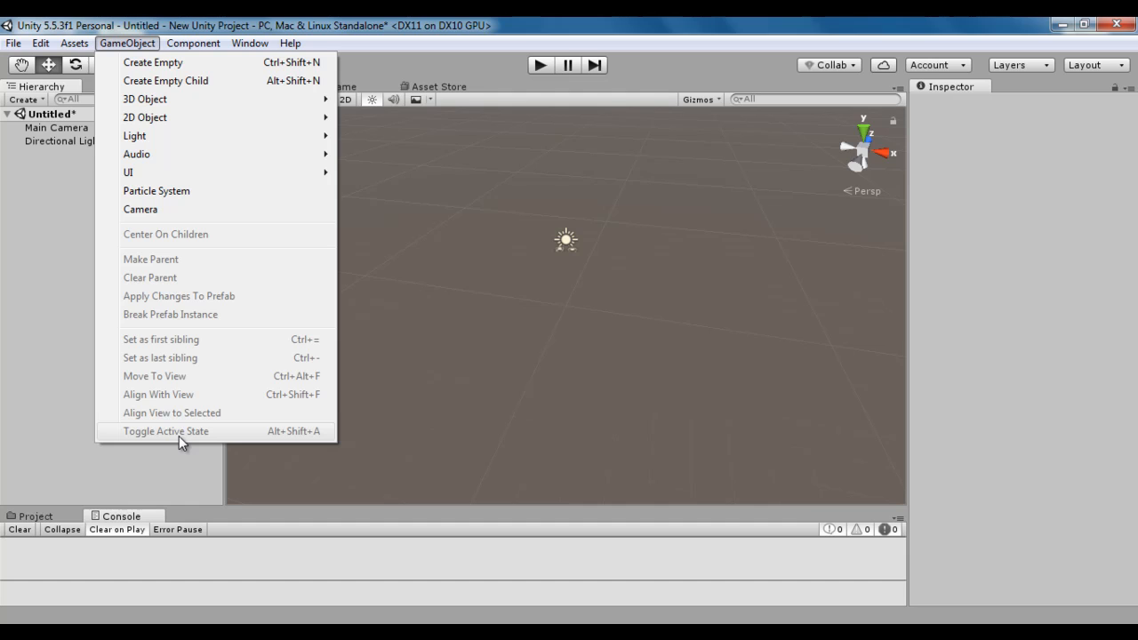
Add a 3D cube to the empty scene.
click(51, 223)
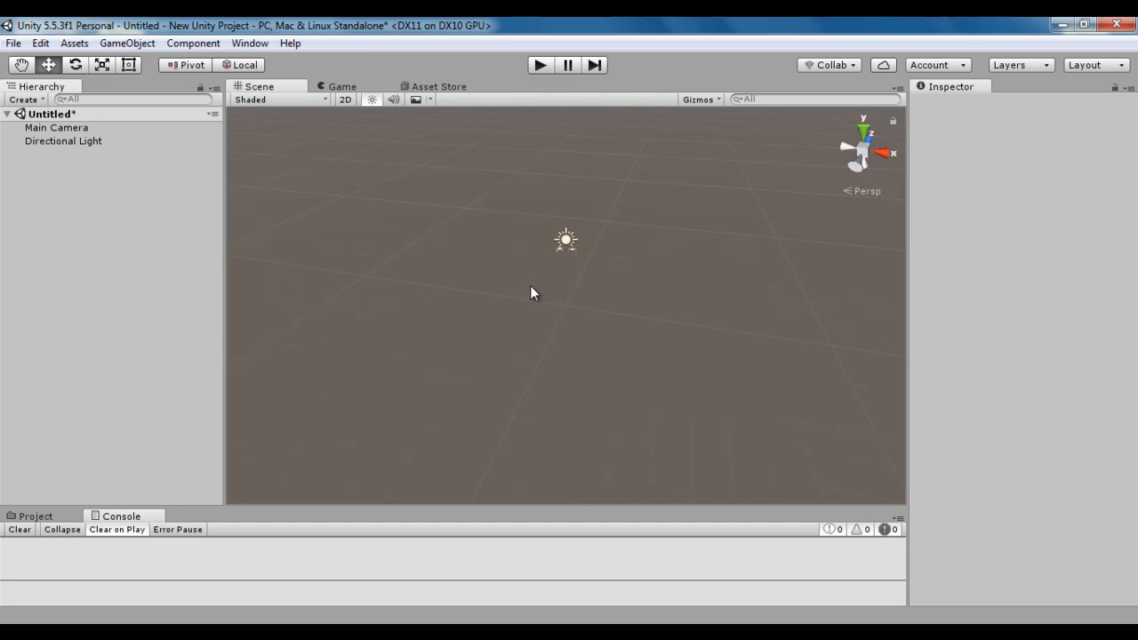
click(127, 42)
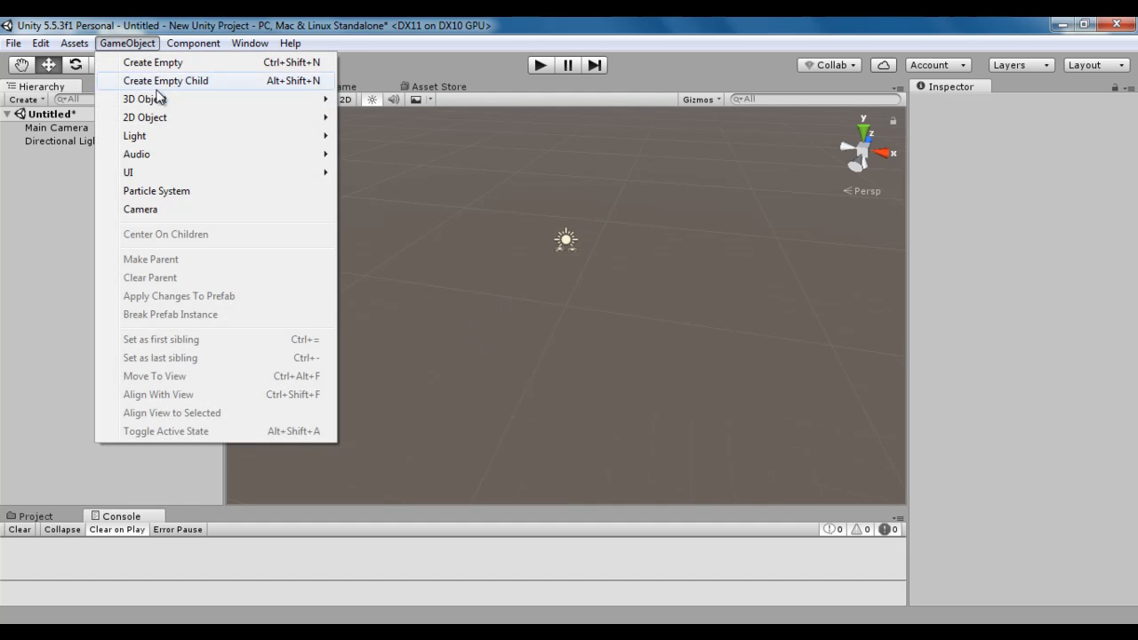
mouse_move(159, 101)
click(391, 100)
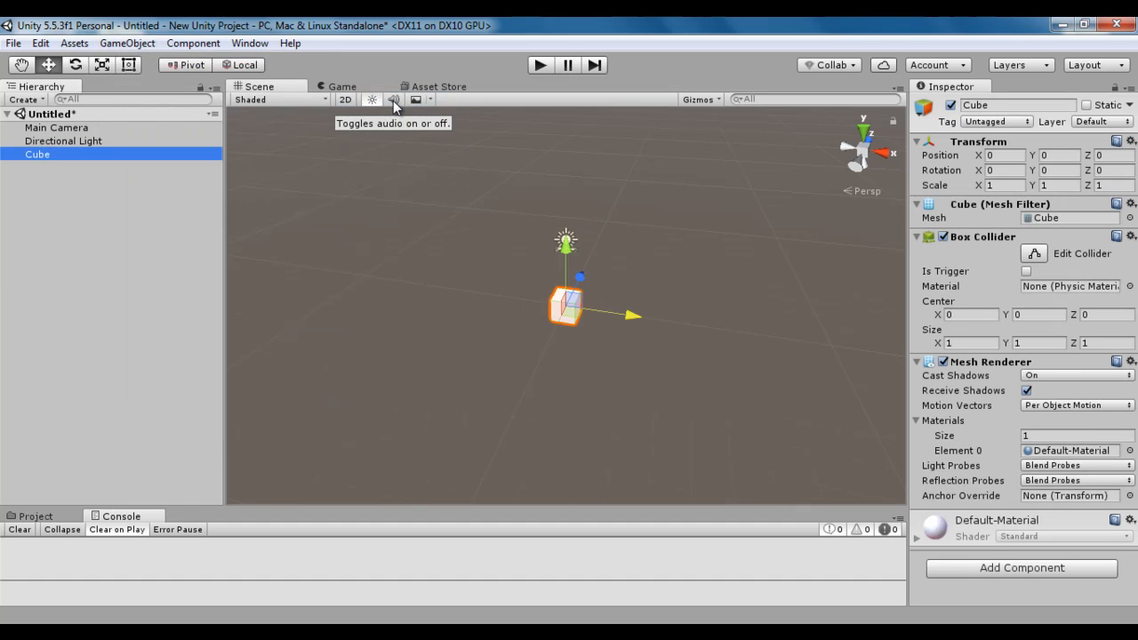
Add a 3D sphere and move it away from the cube along the X axis to about 4.24.
click(129, 44)
mouse_move(153, 102)
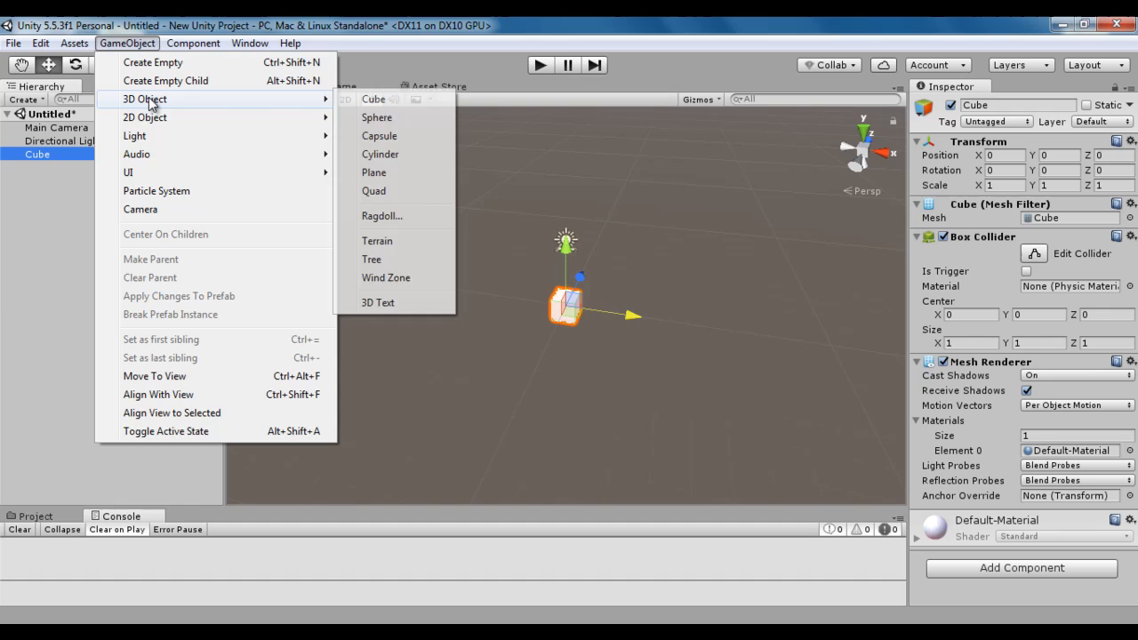
click(410, 117)
drag(637, 316, 743, 331)
click(134, 231)
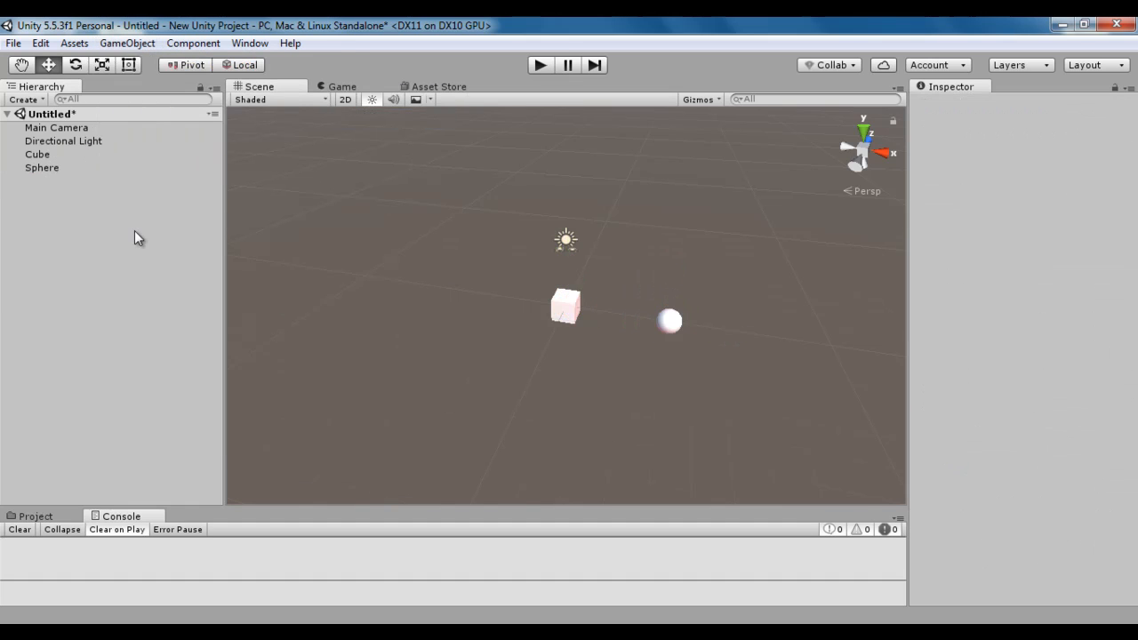
Make the cube the parent of the sphere with Make Parent and expand the cube in the hierarchy.
click(50, 154)
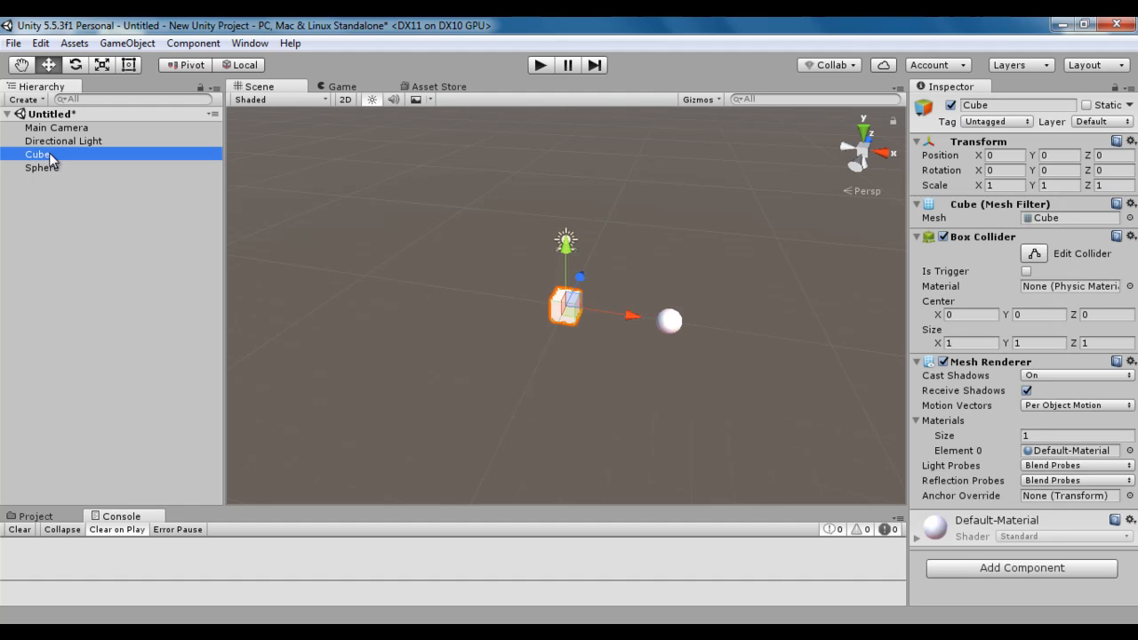
click(55, 168)
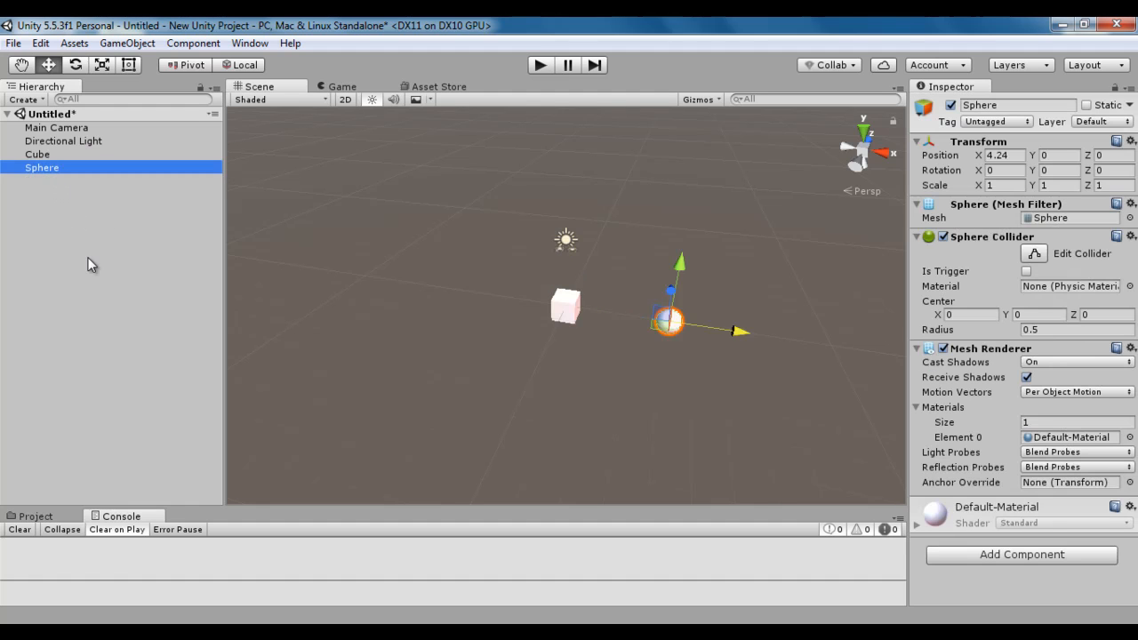
click(88, 259)
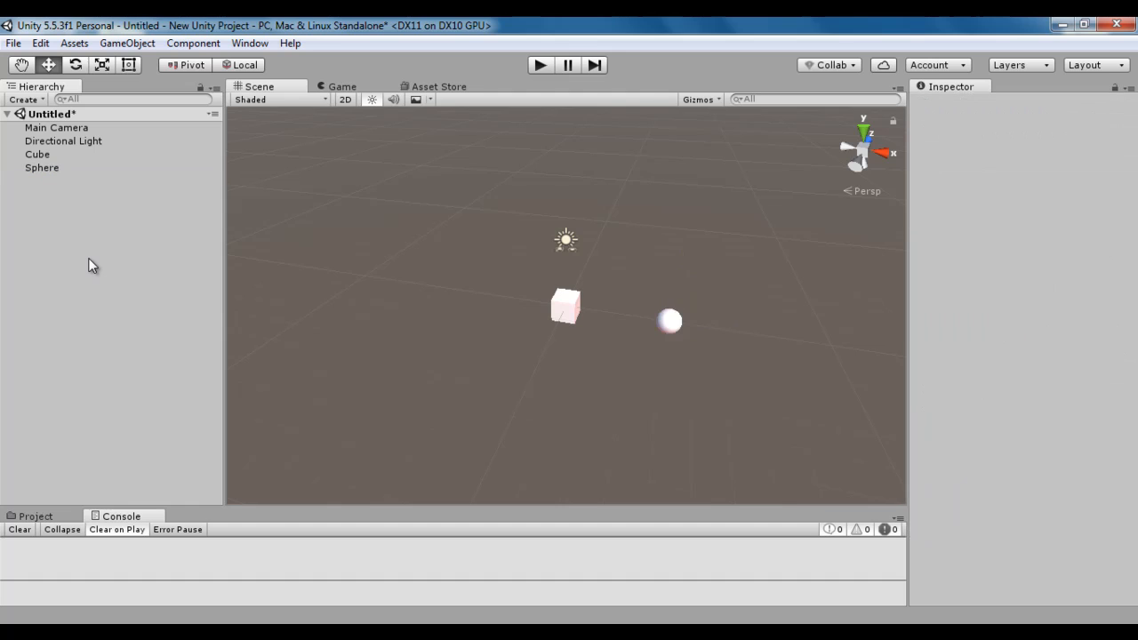
click(43, 154)
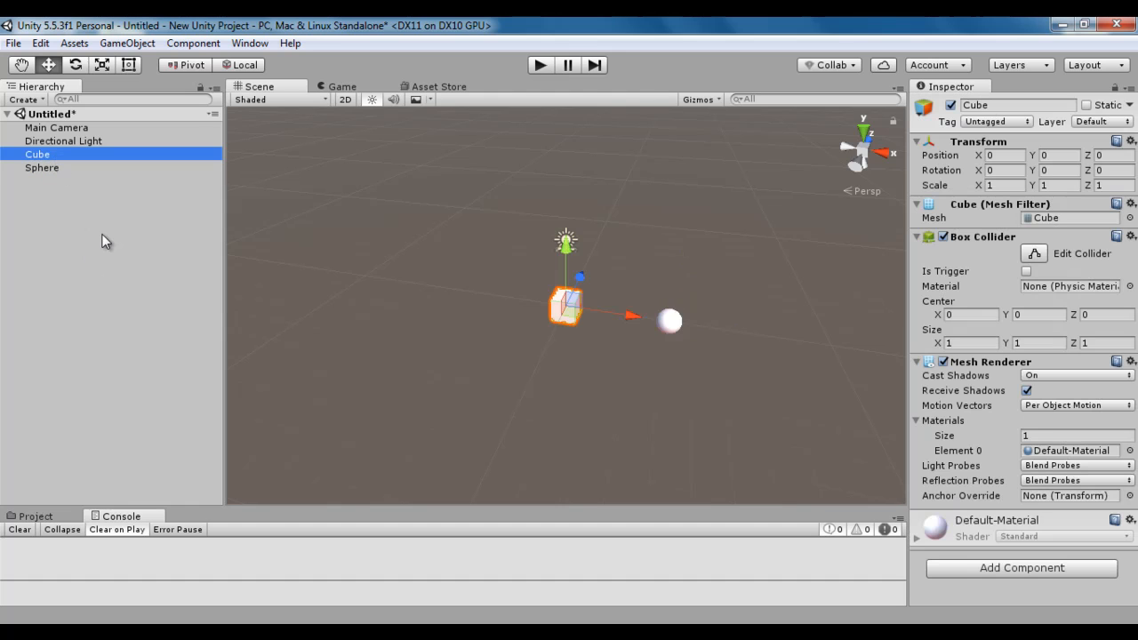
ctrl+click(52, 169)
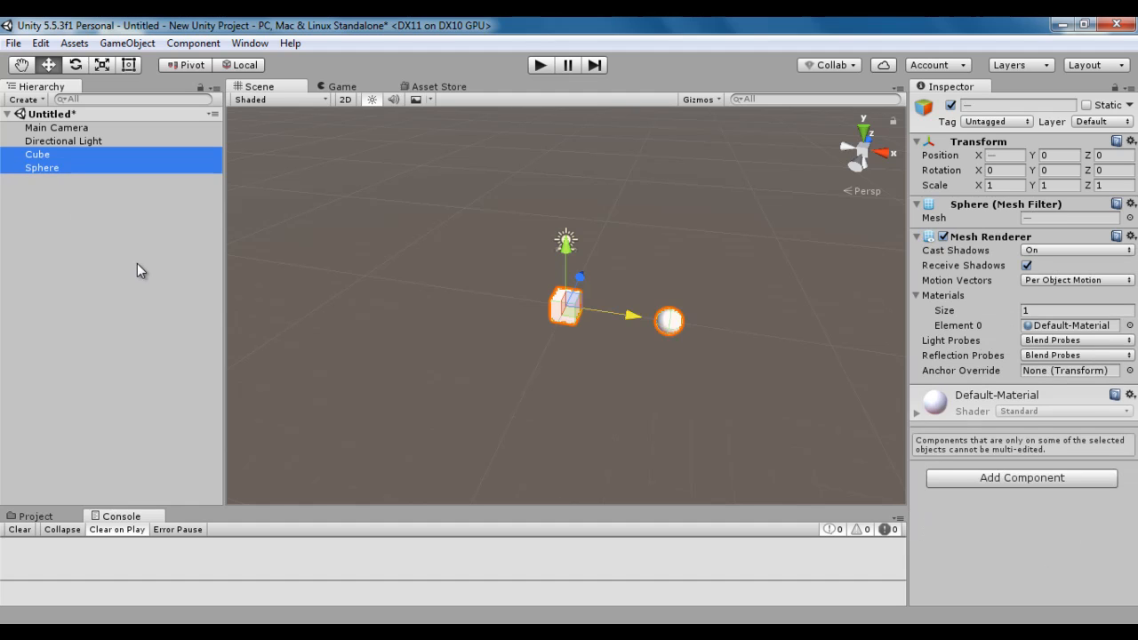
click(129, 43)
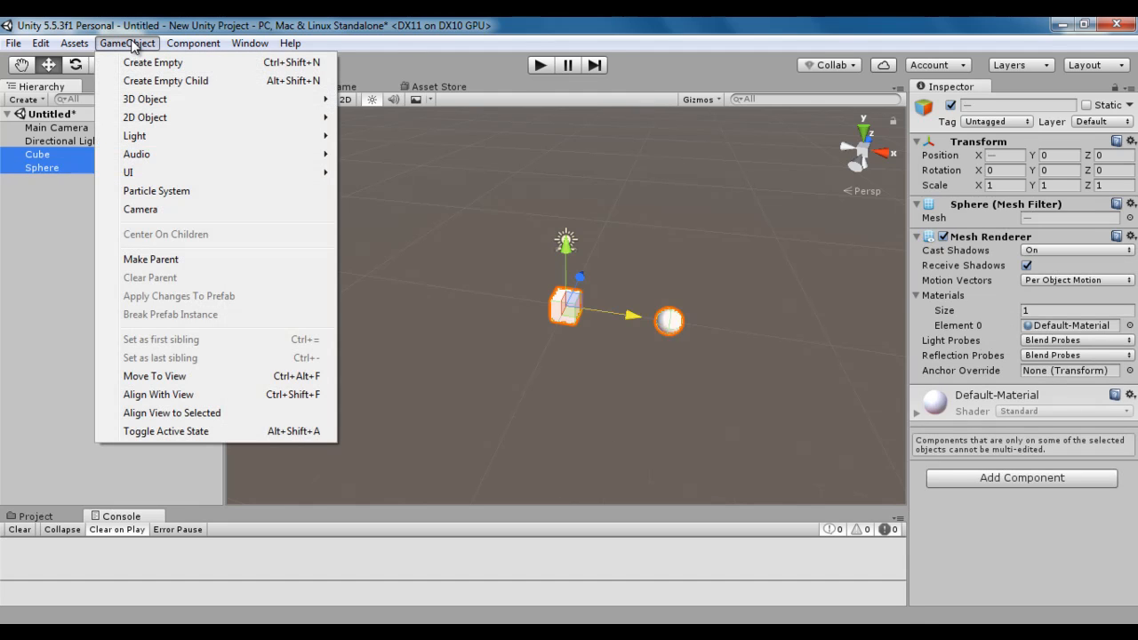
click(169, 259)
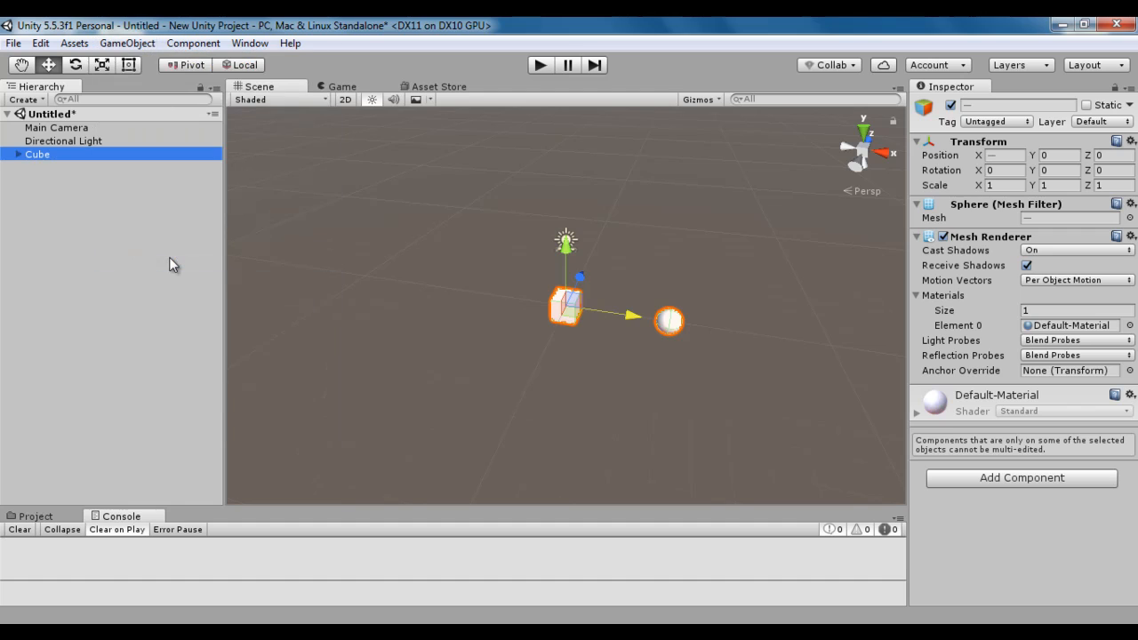
click(19, 156)
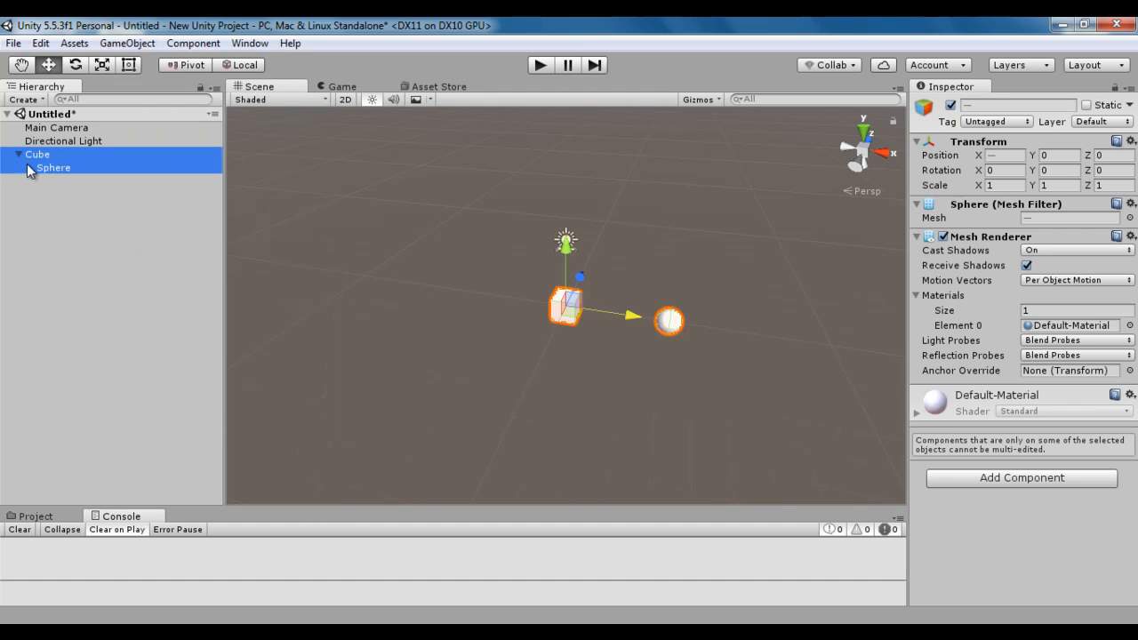
click(88, 225)
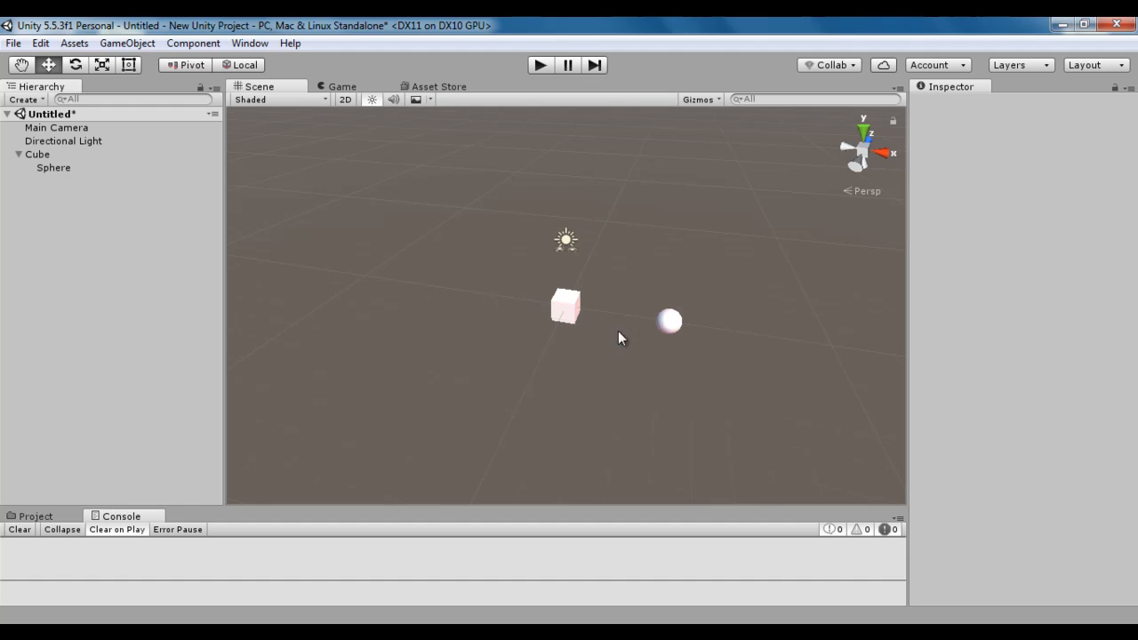
Try moving the parent cube along the X axis with its child sphere, and reset the cube's X position to 0.
click(39, 157)
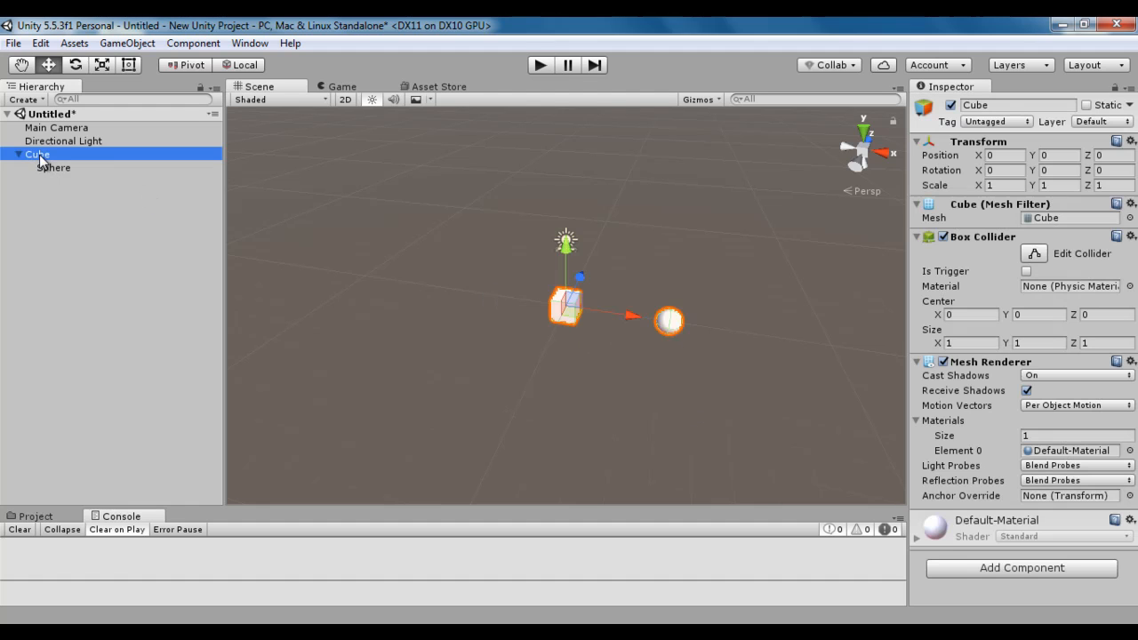
drag(622, 320, 712, 365)
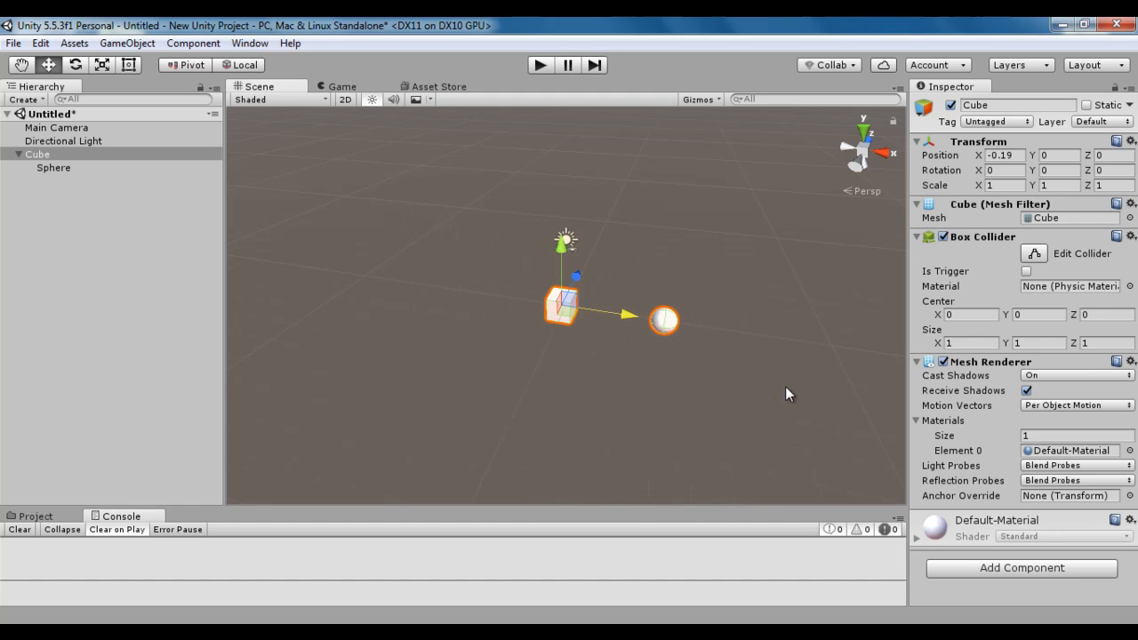
click(1008, 155)
text(0)
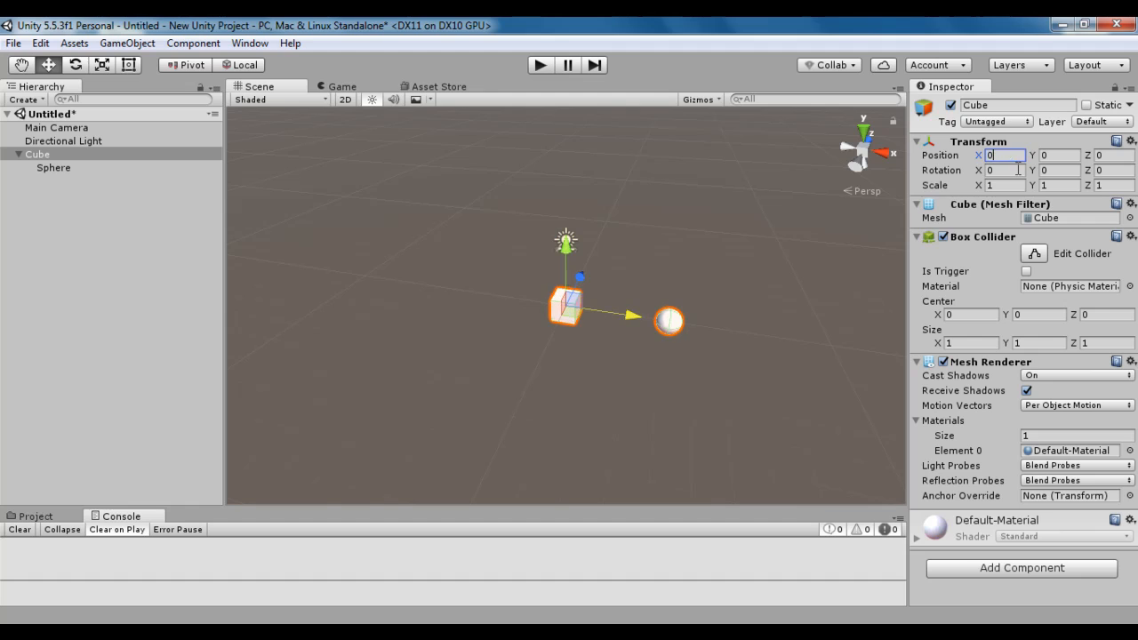
Detach the sphere from the cube with Clear Parent.
click(56, 168)
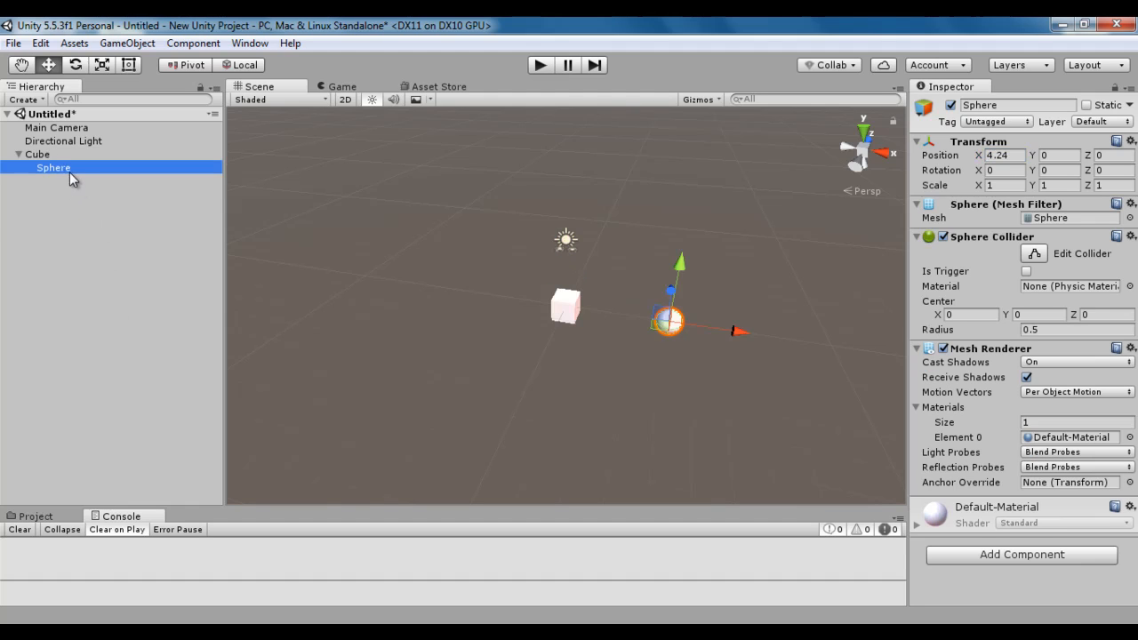
click(116, 248)
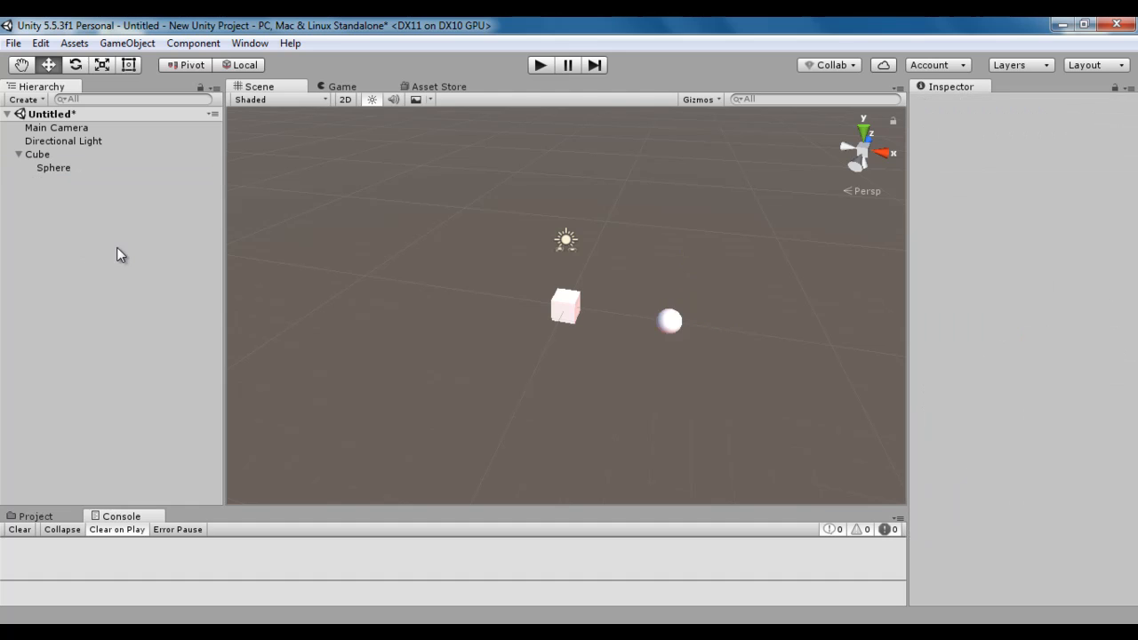
click(55, 168)
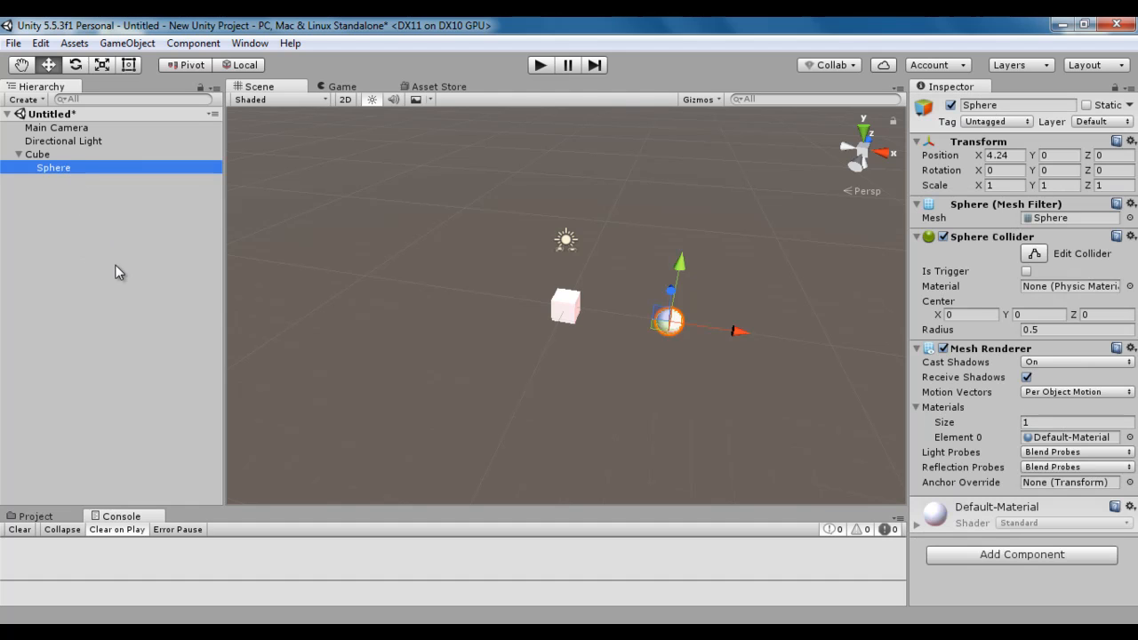
click(139, 44)
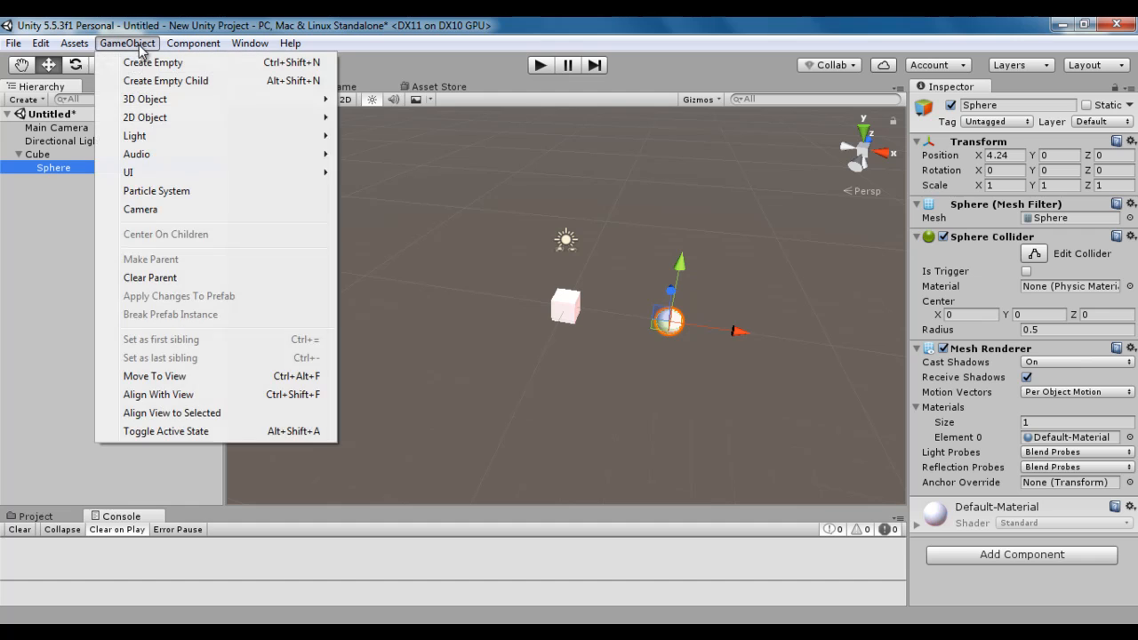
click(160, 279)
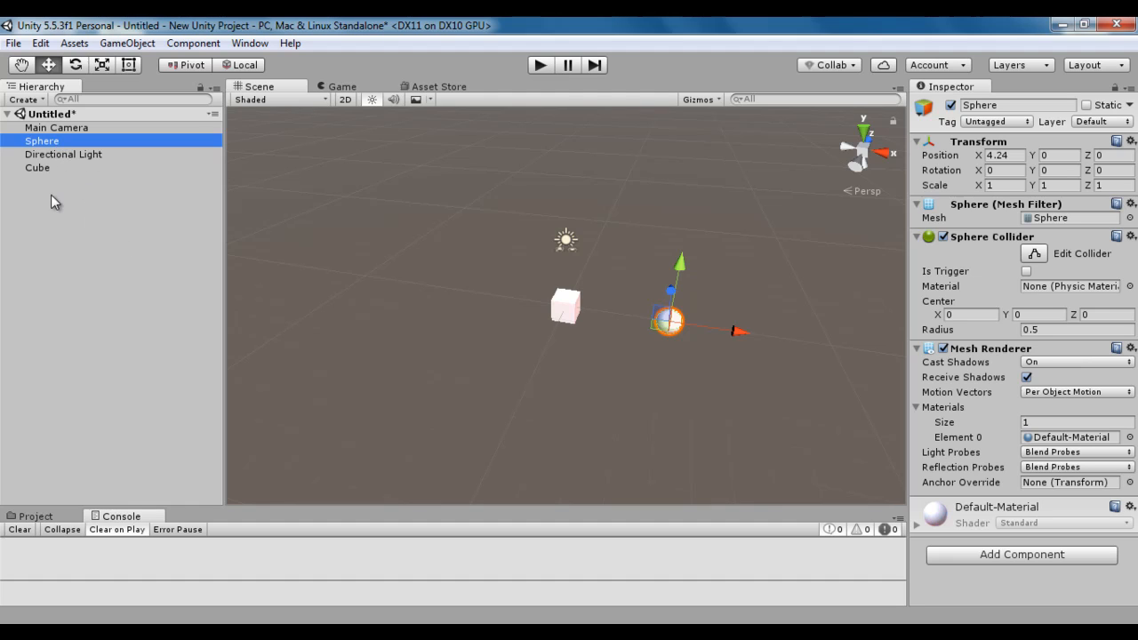
click(97, 254)
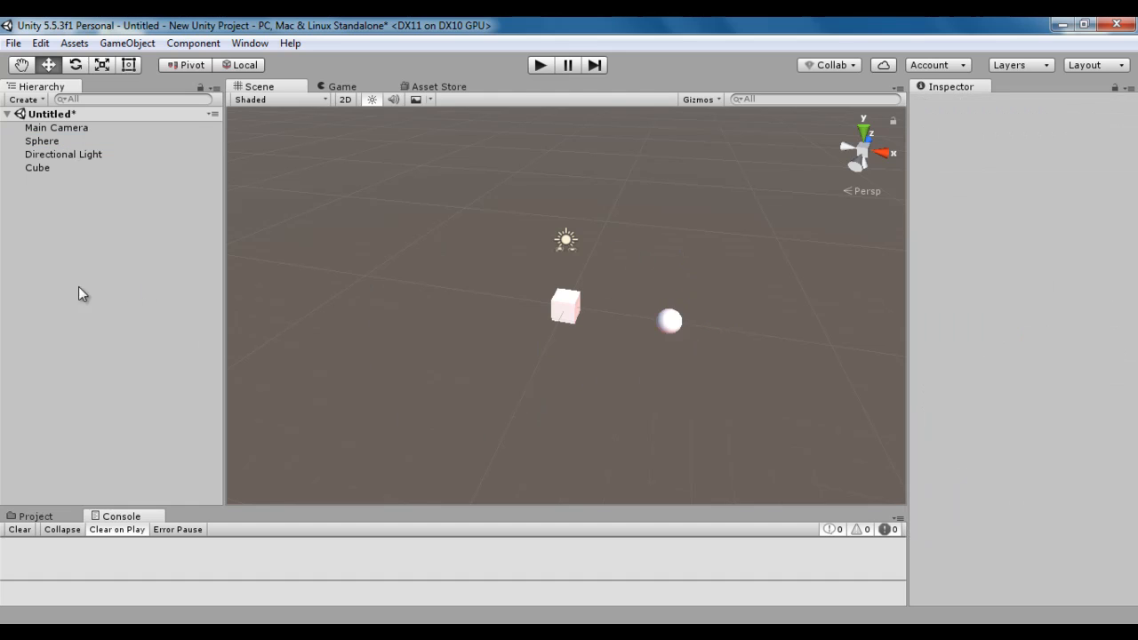
Duplicate the sphere and move the copy along the Z axis to about 5.4.
click(55, 142)
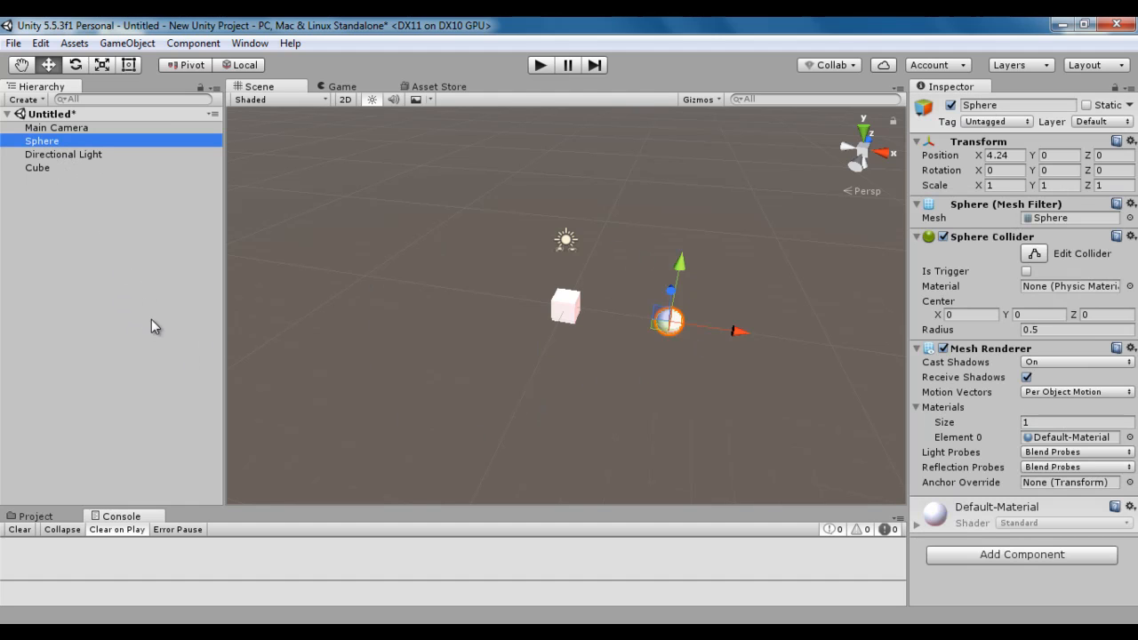
key(ctrl+d)
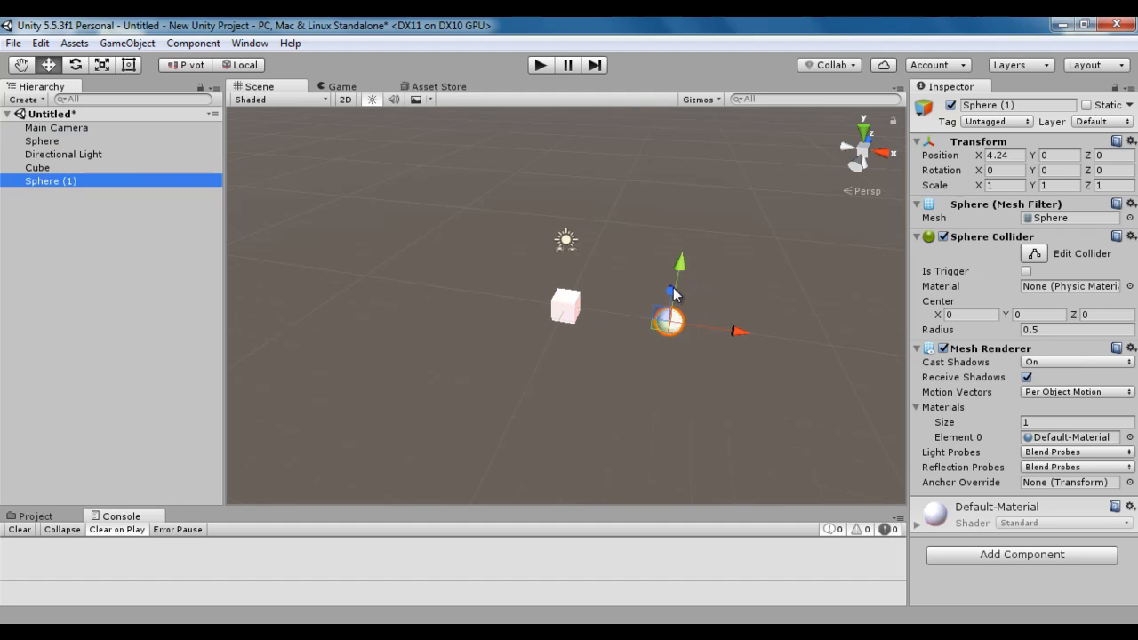
drag(672, 293, 676, 265)
Duplicate the moved sphere twice, placing the copies at X about -2.55, one at Z about 5.4 and the other at Z about -0.42.
key(ctrl+d)
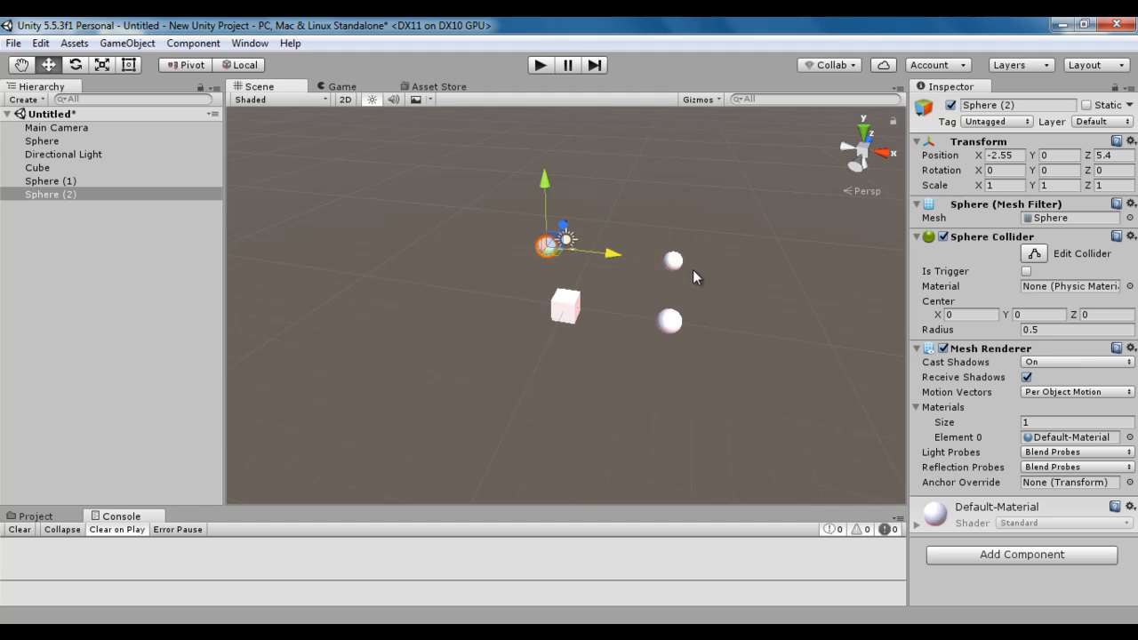
key(ctrl+d)
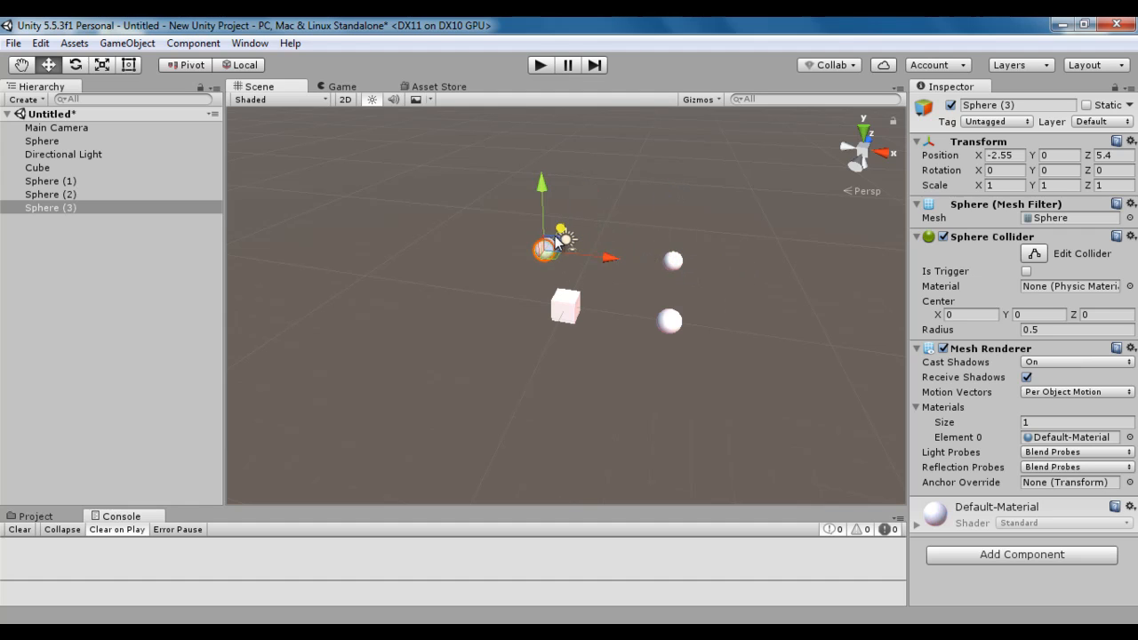
drag(555, 236, 533, 299)
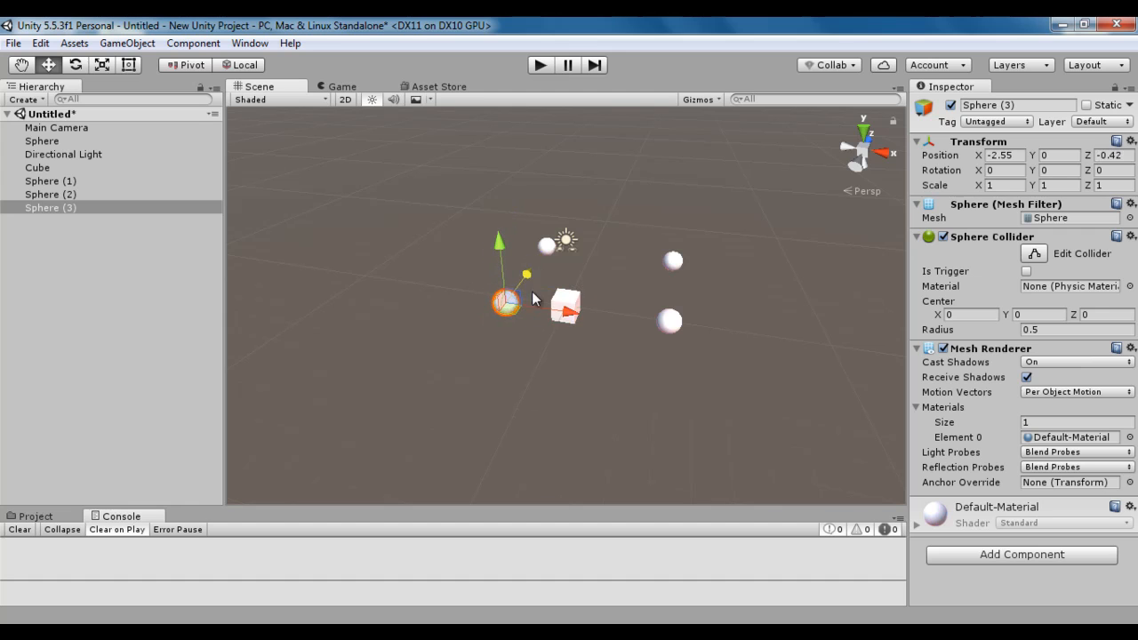
click(211, 346)
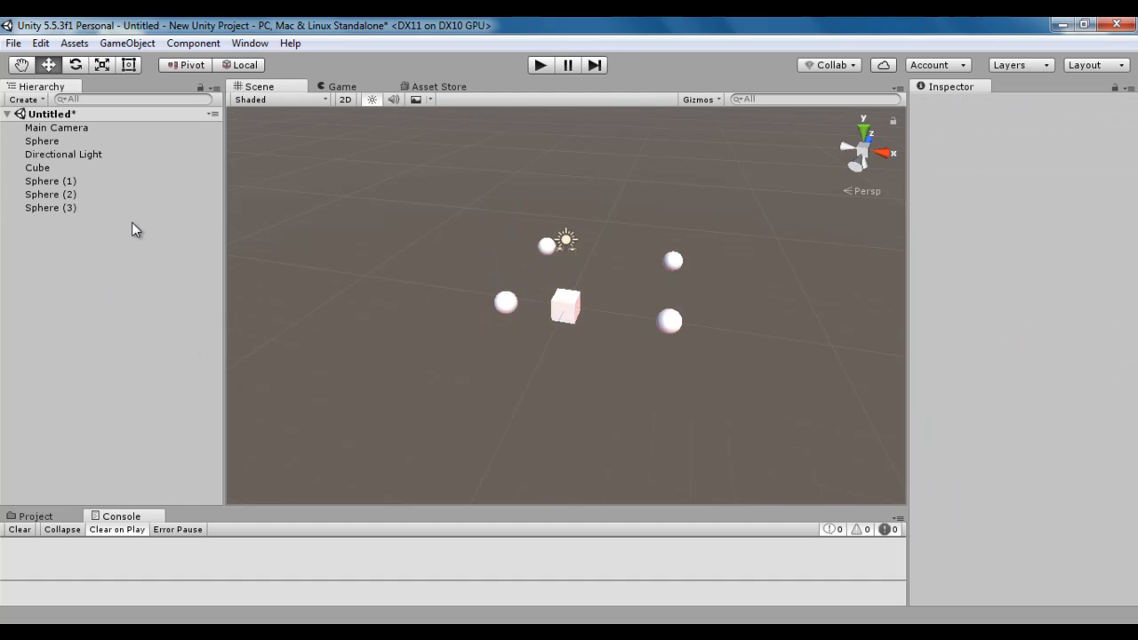
Examine the cube and each of the spheres individually in the scene hierarchy.
click(45, 168)
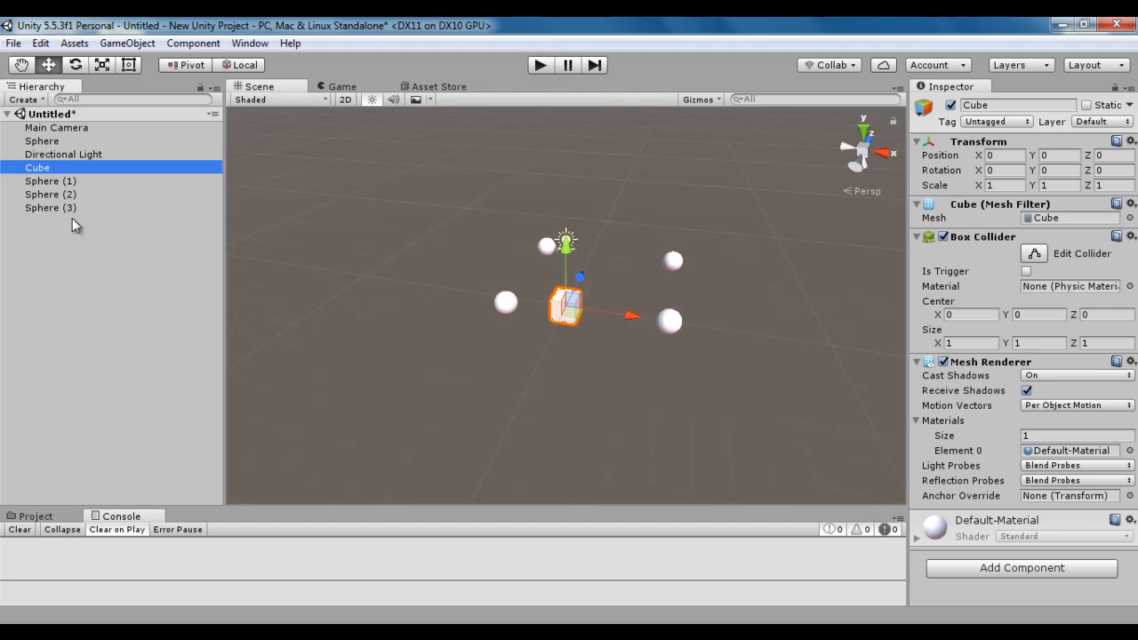
click(73, 217)
click(63, 141)
click(74, 180)
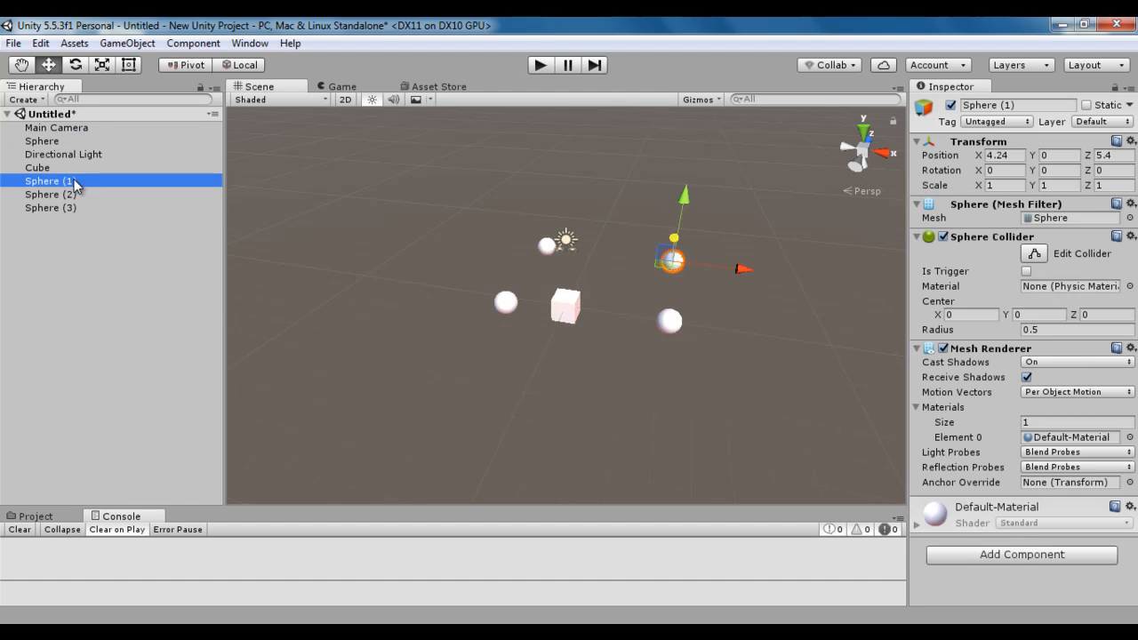
click(76, 194)
click(79, 208)
click(105, 277)
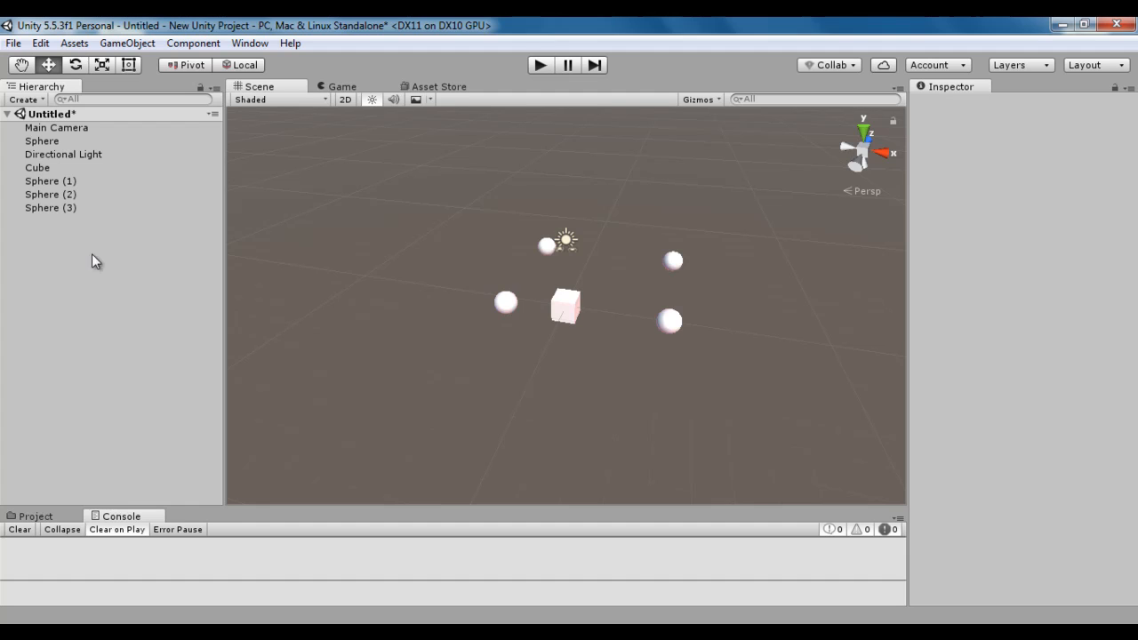
Make the cube the parent of all four spheres with Make Parent.
click(40, 168)
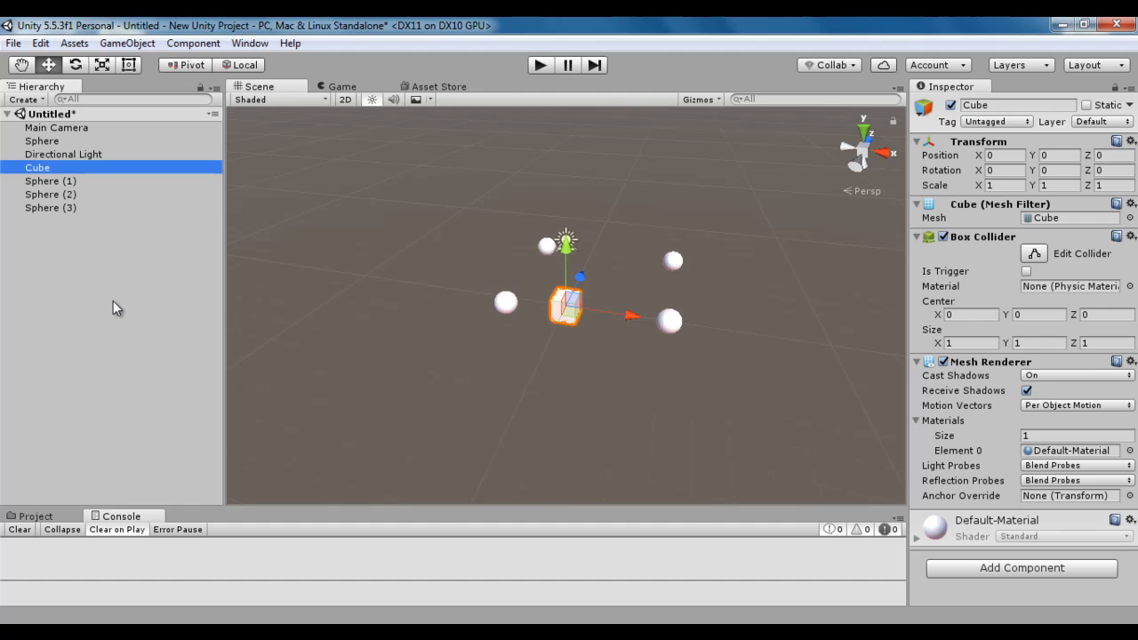
ctrl+click(65, 140)
ctrl+click(75, 180)
ctrl+click(79, 193)
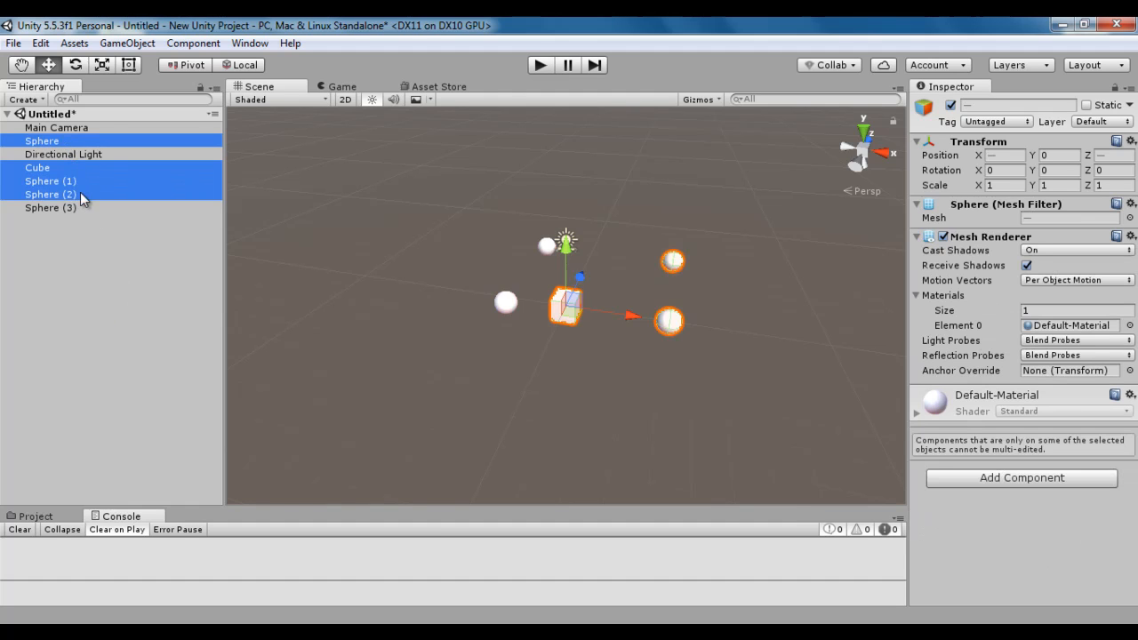
ctrl+click(79, 206)
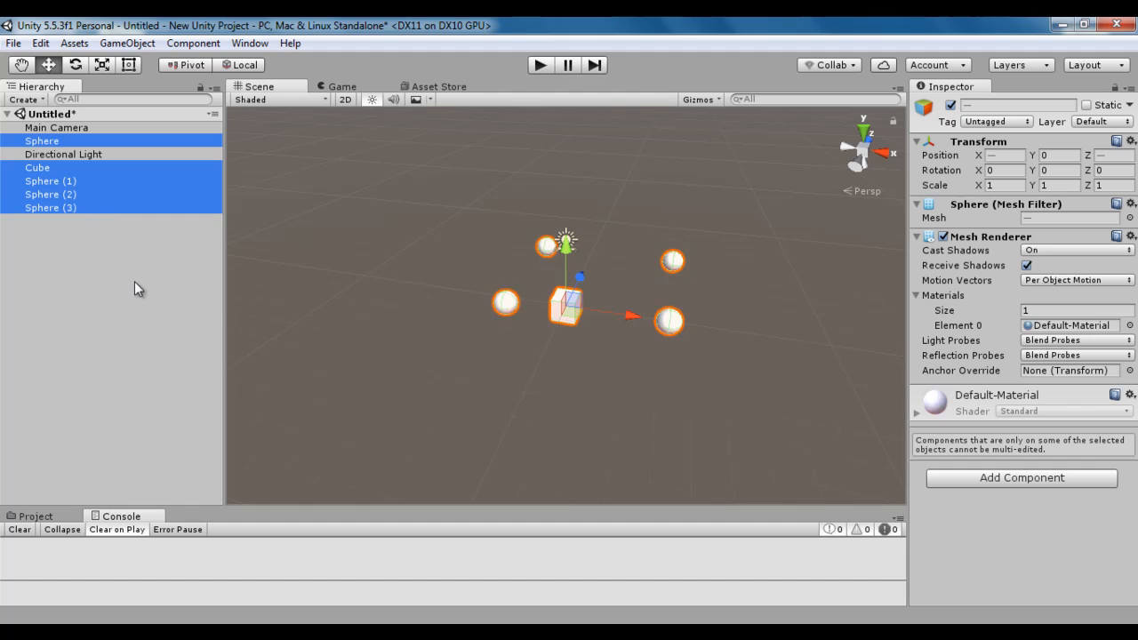
click(127, 42)
click(179, 259)
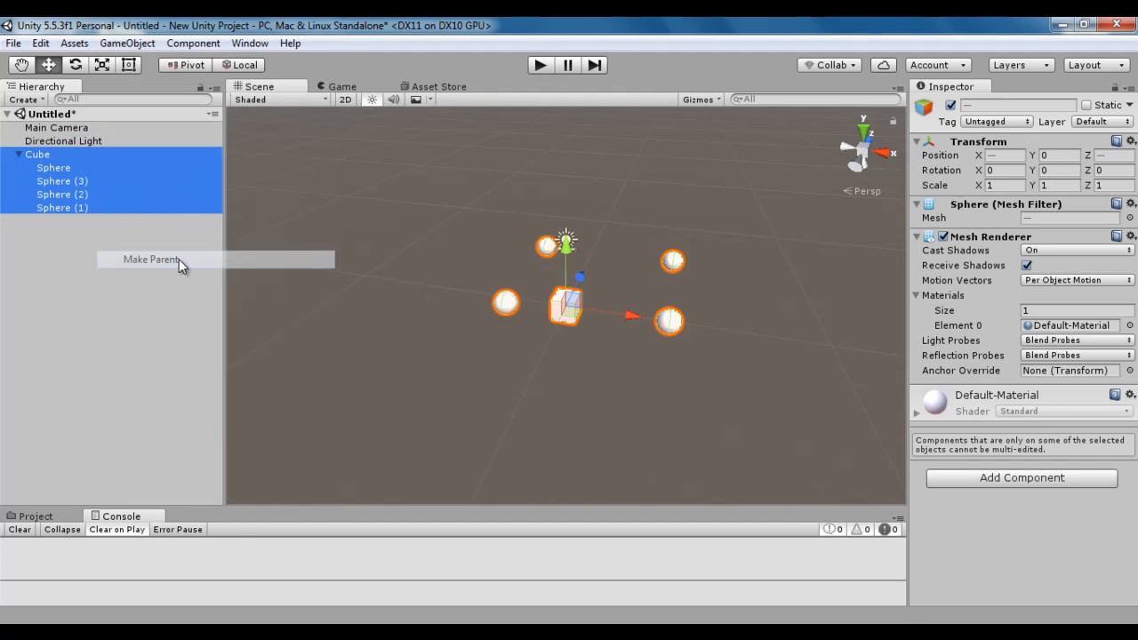
Examine the parent cube and each of its child spheres in the scene hierarchy.
click(38, 154)
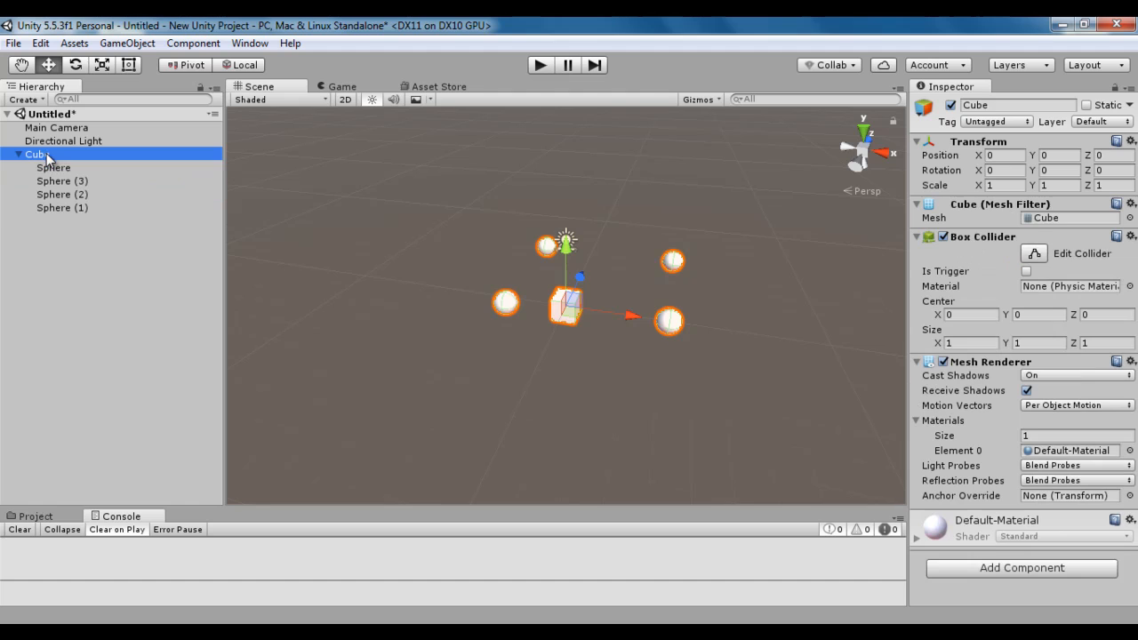
click(71, 167)
click(89, 207)
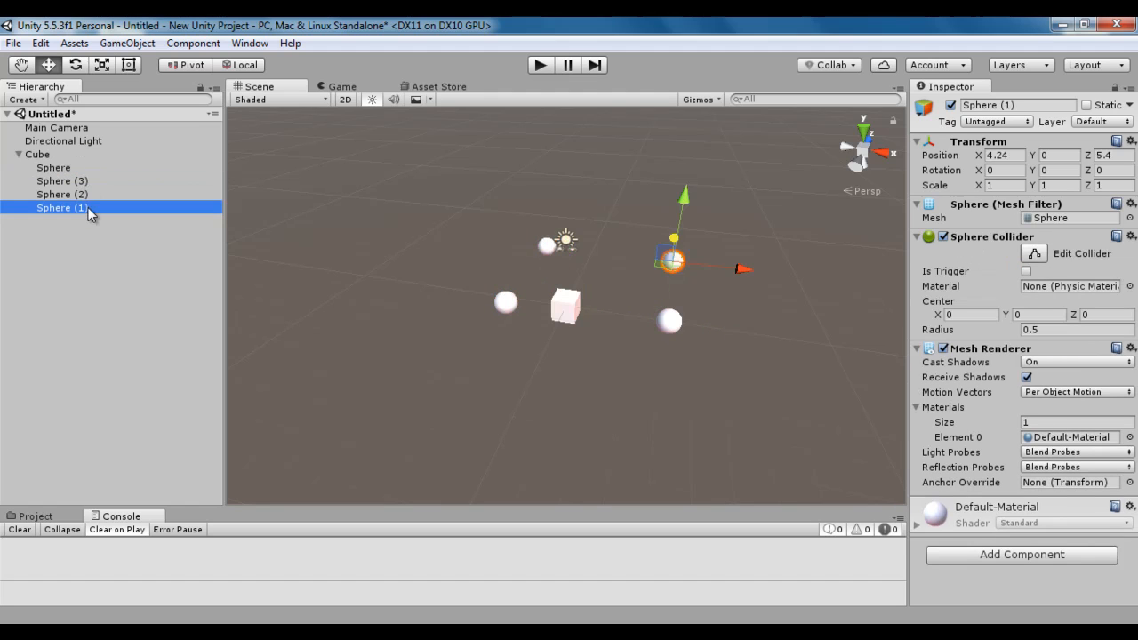
click(88, 194)
click(88, 181)
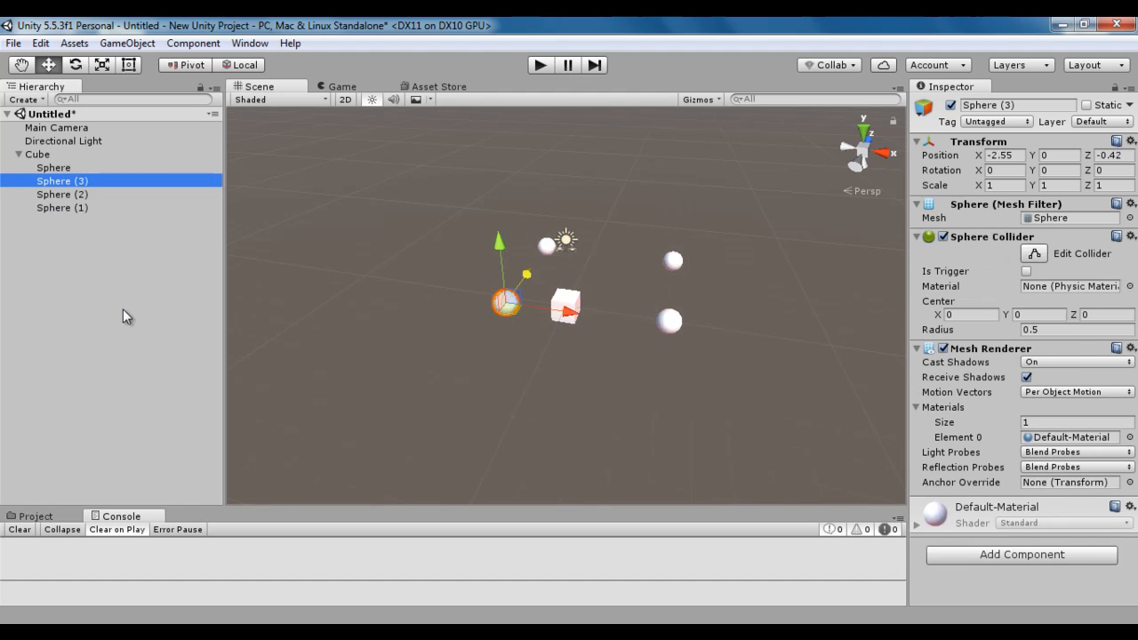
click(44, 154)
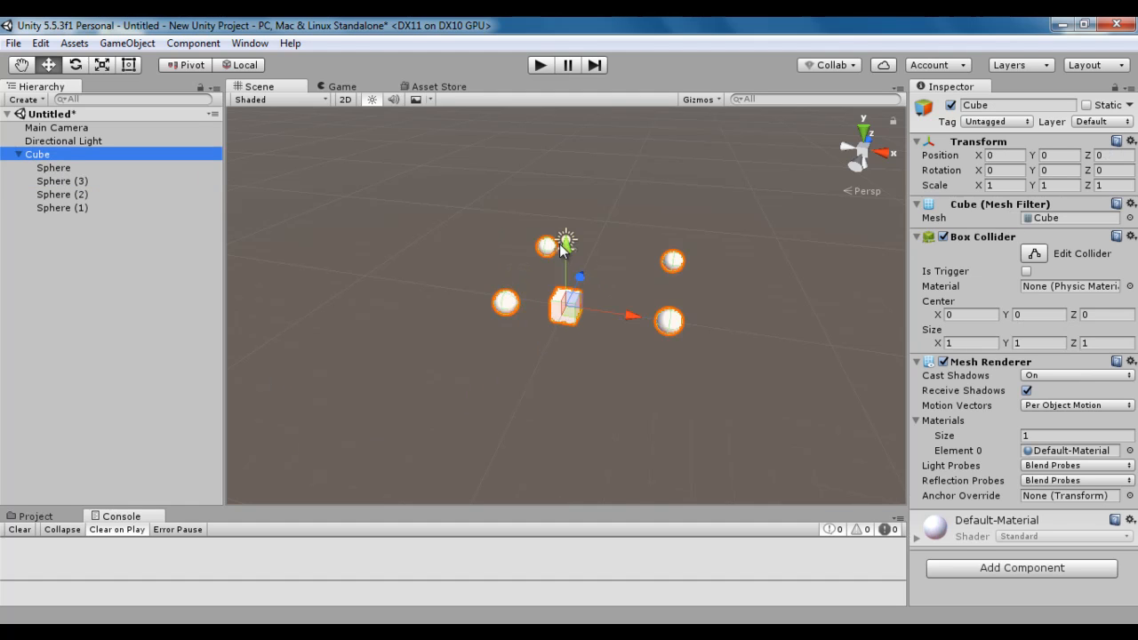
click(123, 311)
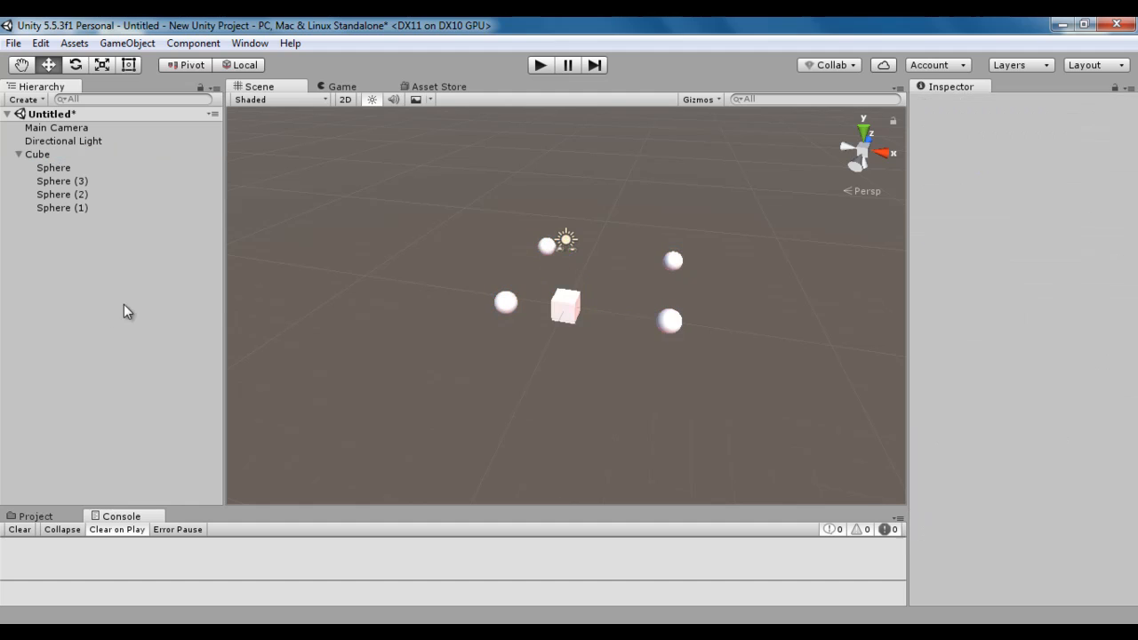
Center the parent cube among its four child spheres with Center On Children.
click(45, 155)
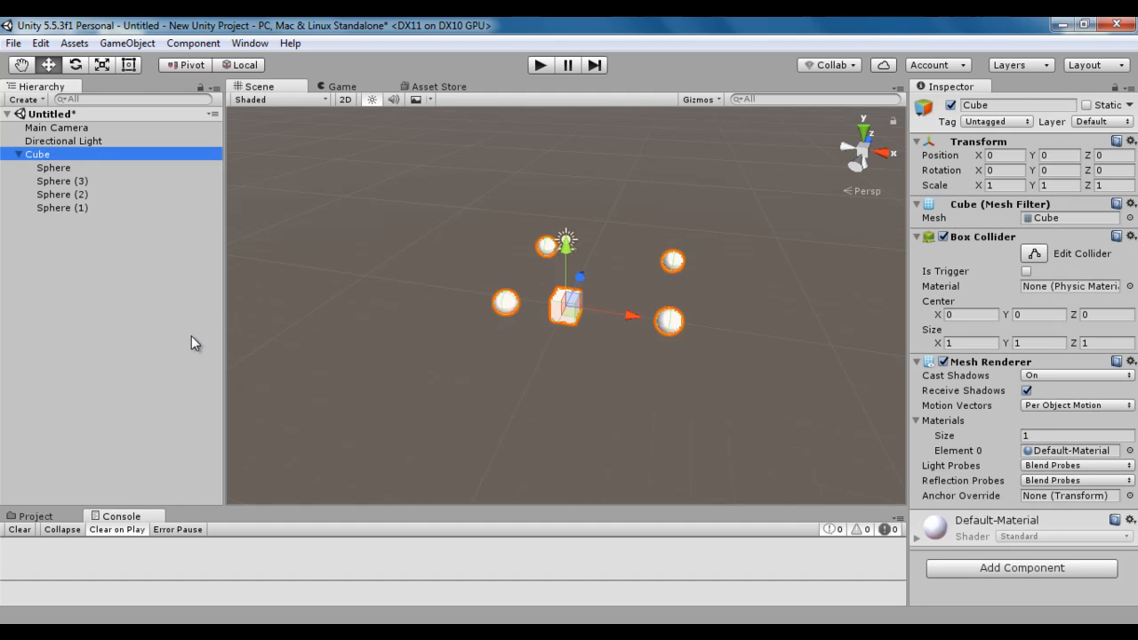
click(128, 44)
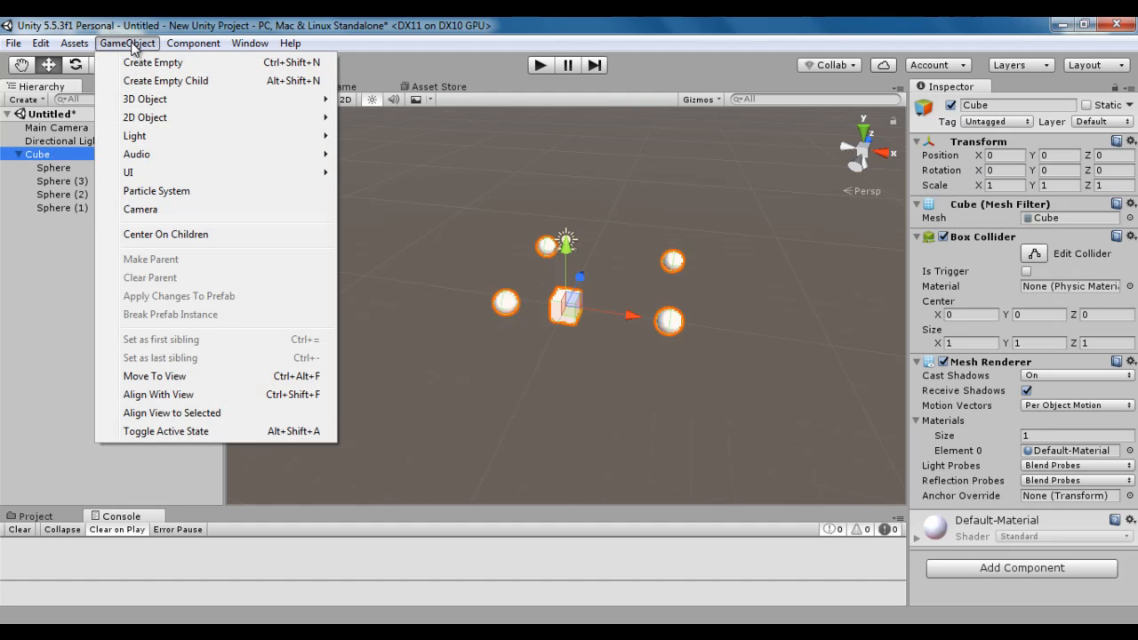
click(218, 235)
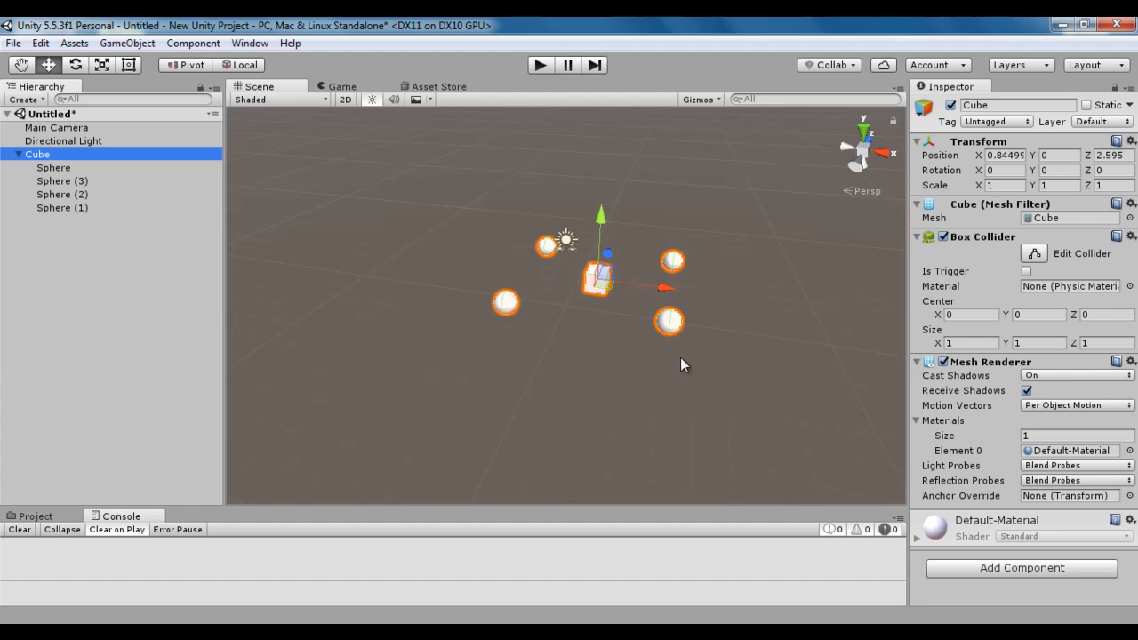
Examine the position of each child sphere around the centered cube and its order among the siblings.
click(126, 256)
click(65, 167)
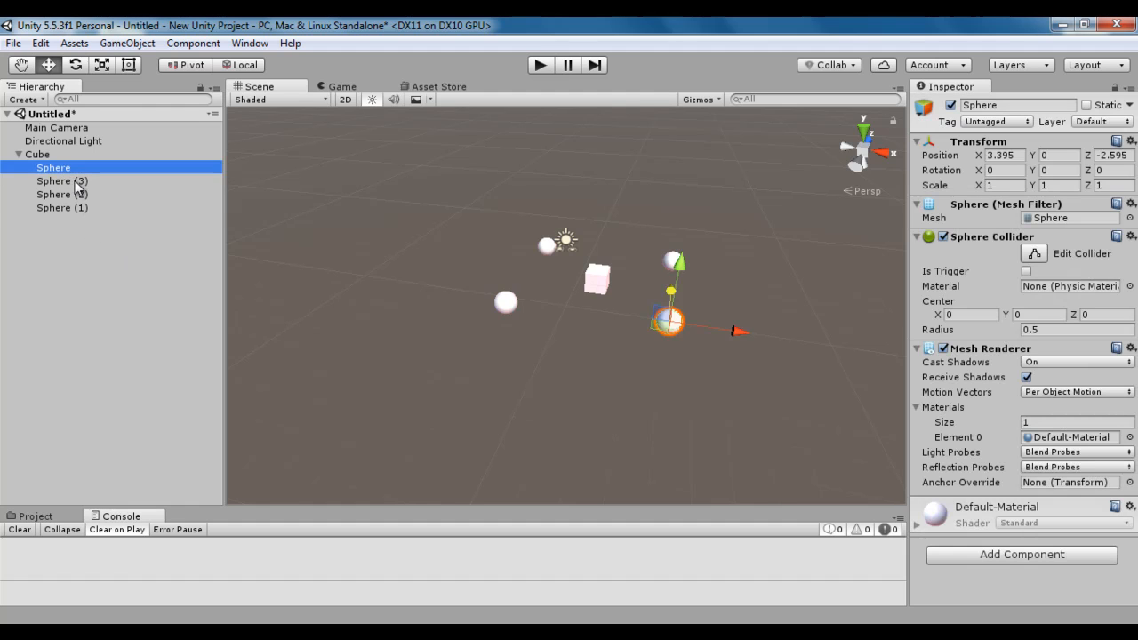
click(82, 210)
click(82, 193)
click(83, 182)
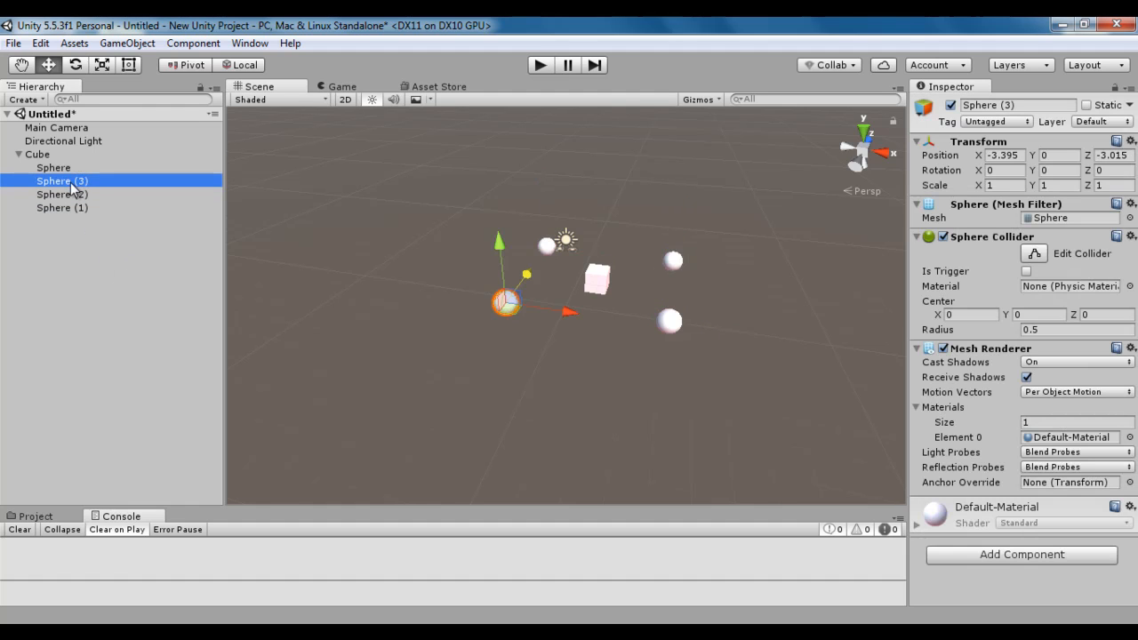
click(86, 246)
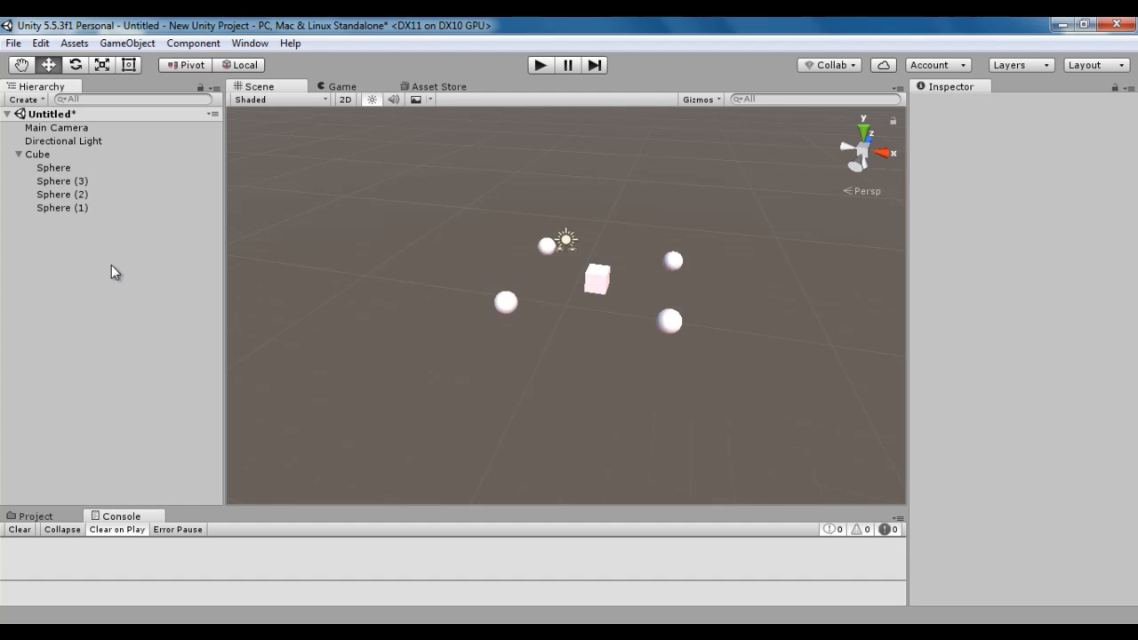
click(57, 167)
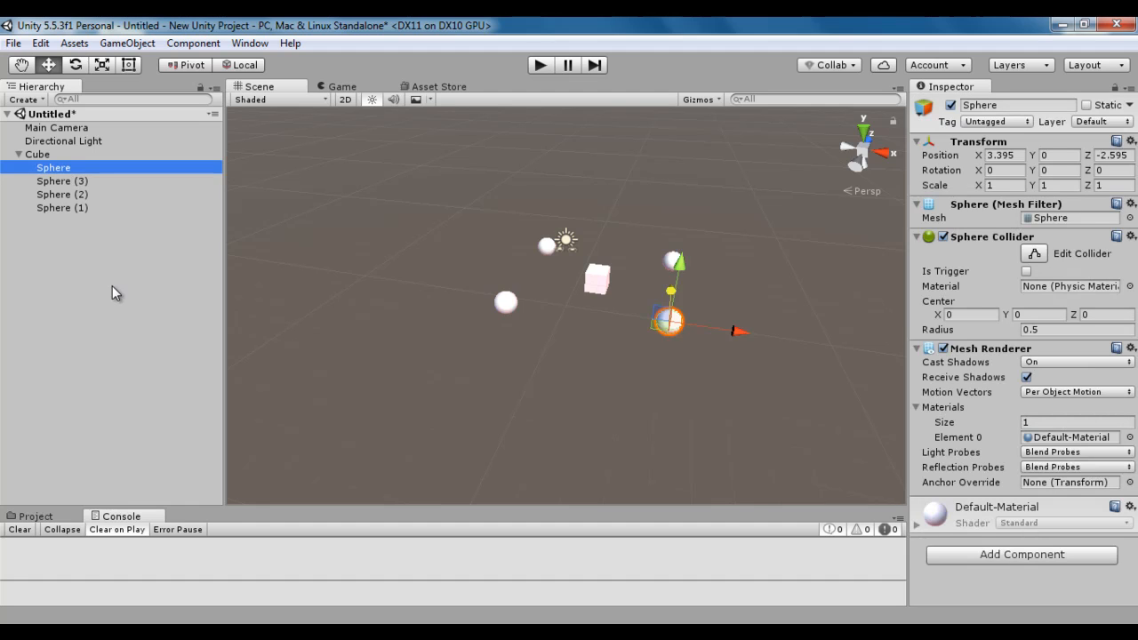
click(78, 208)
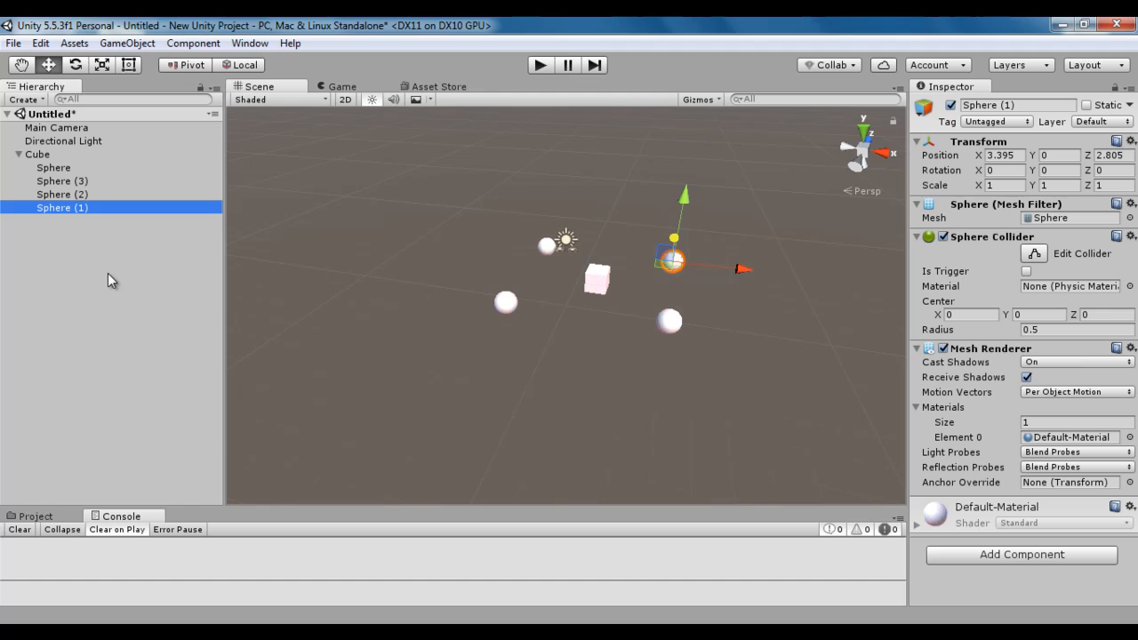
Set the child named Sphere as the last sibling under the cube.
click(67, 168)
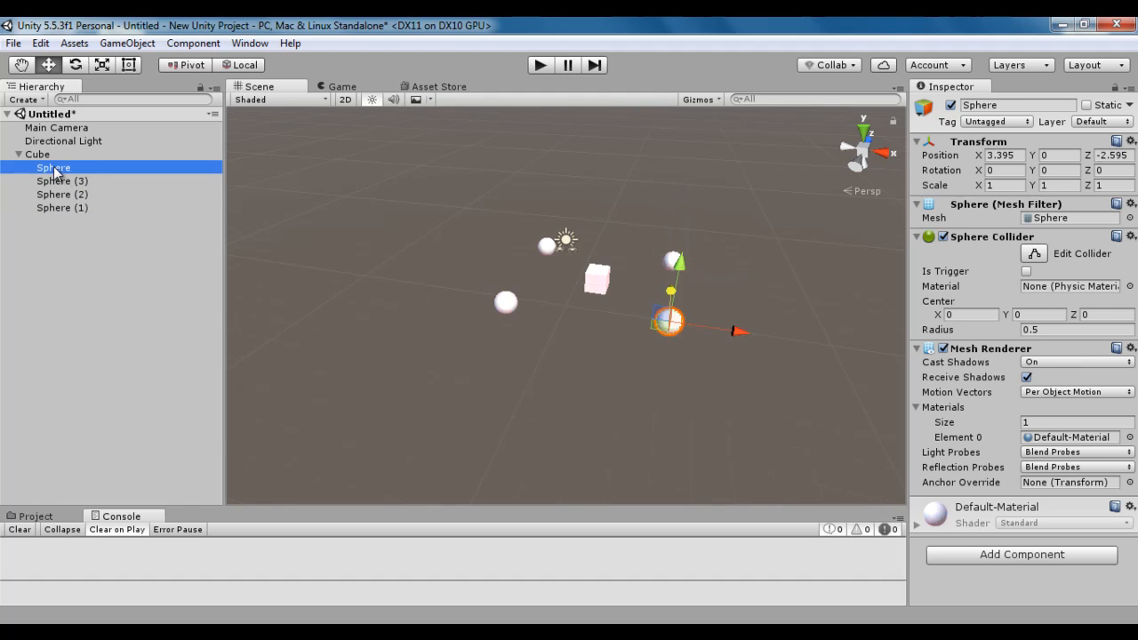
click(136, 44)
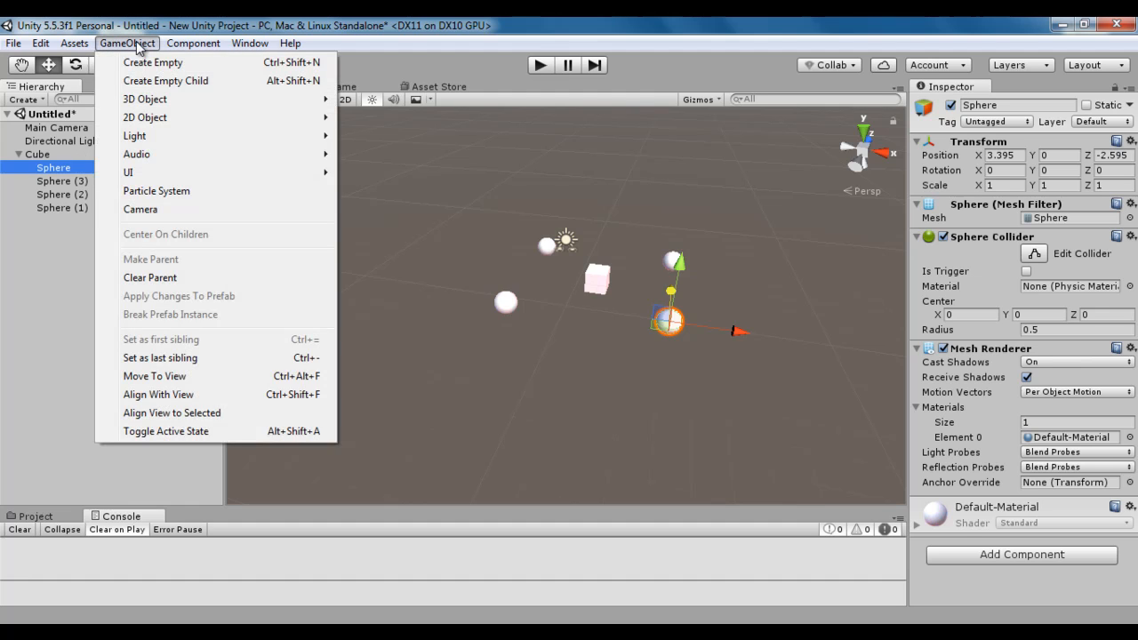
click(196, 367)
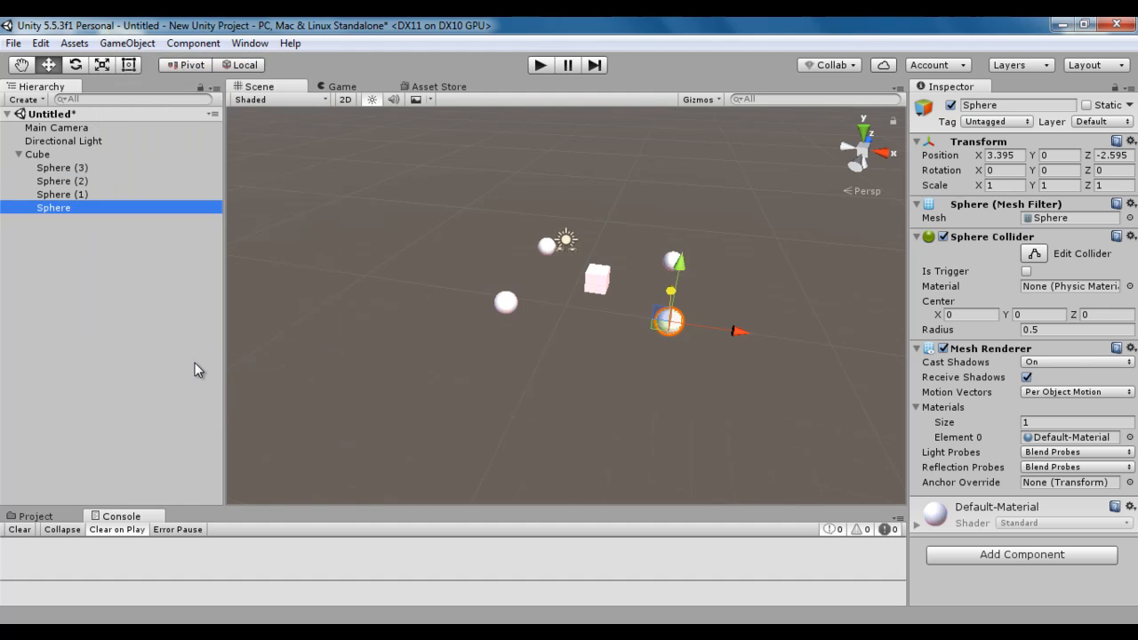
Set Sphere (1) as the first sibling under the cube.
click(78, 196)
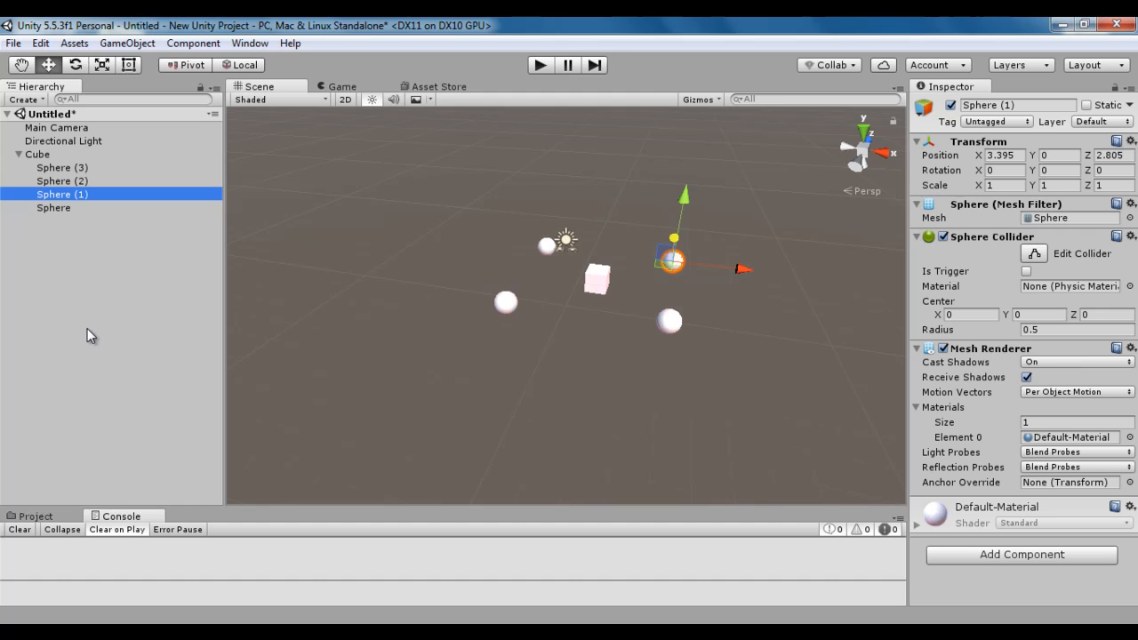
click(127, 42)
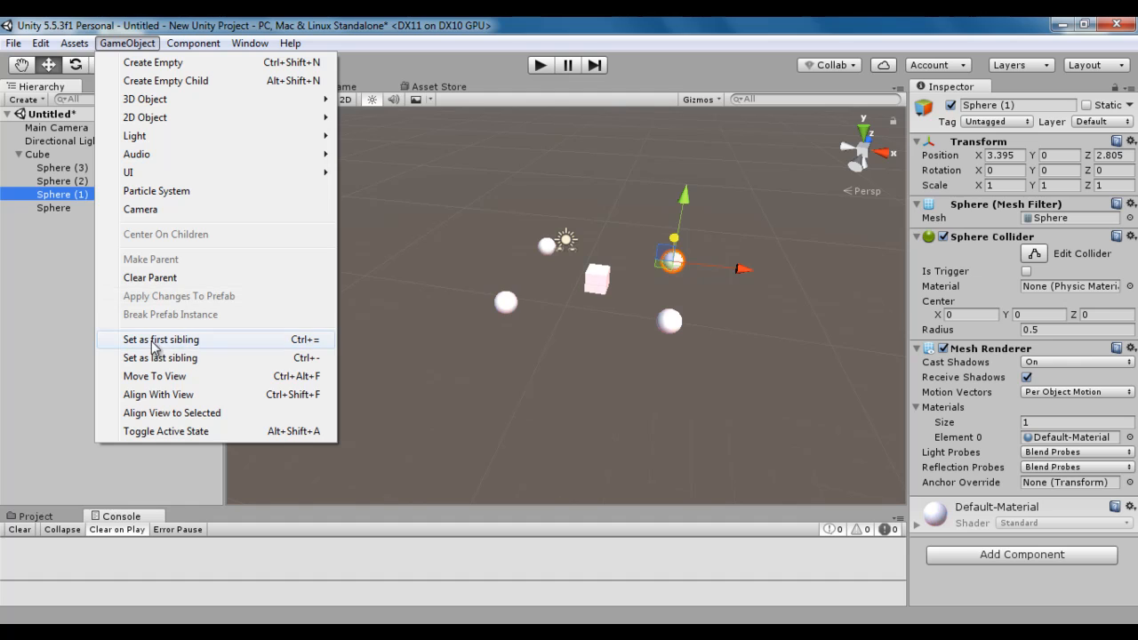
click(204, 340)
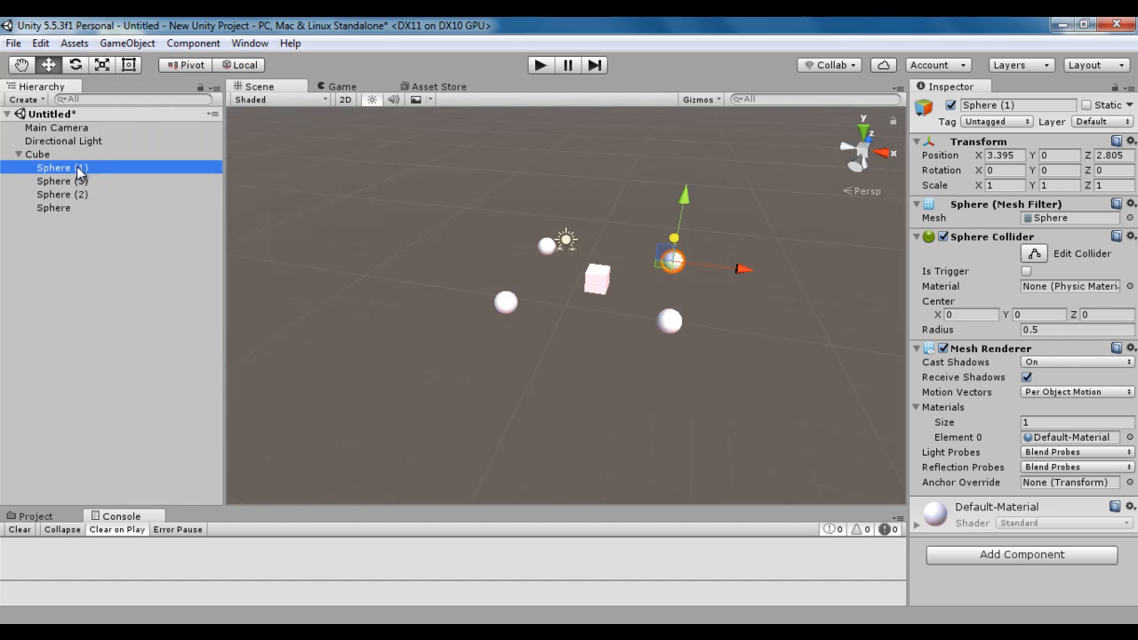
Deactivate the last child, Sphere, with Toggle Active State and re-enable it through its own active setting.
click(127, 43)
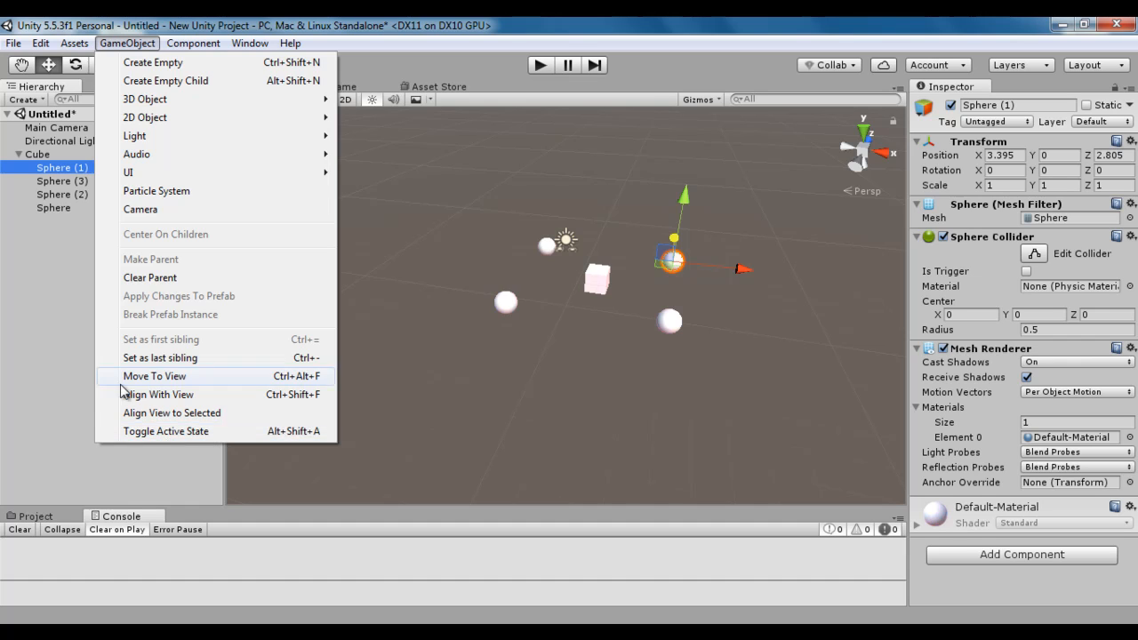
click(58, 276)
click(57, 209)
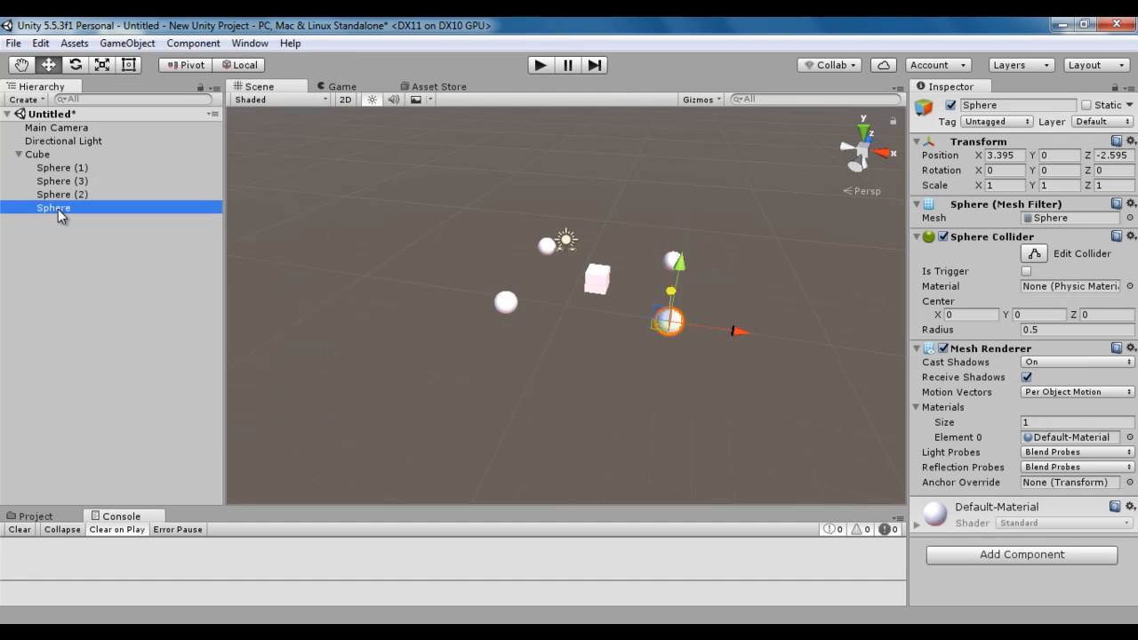
click(127, 43)
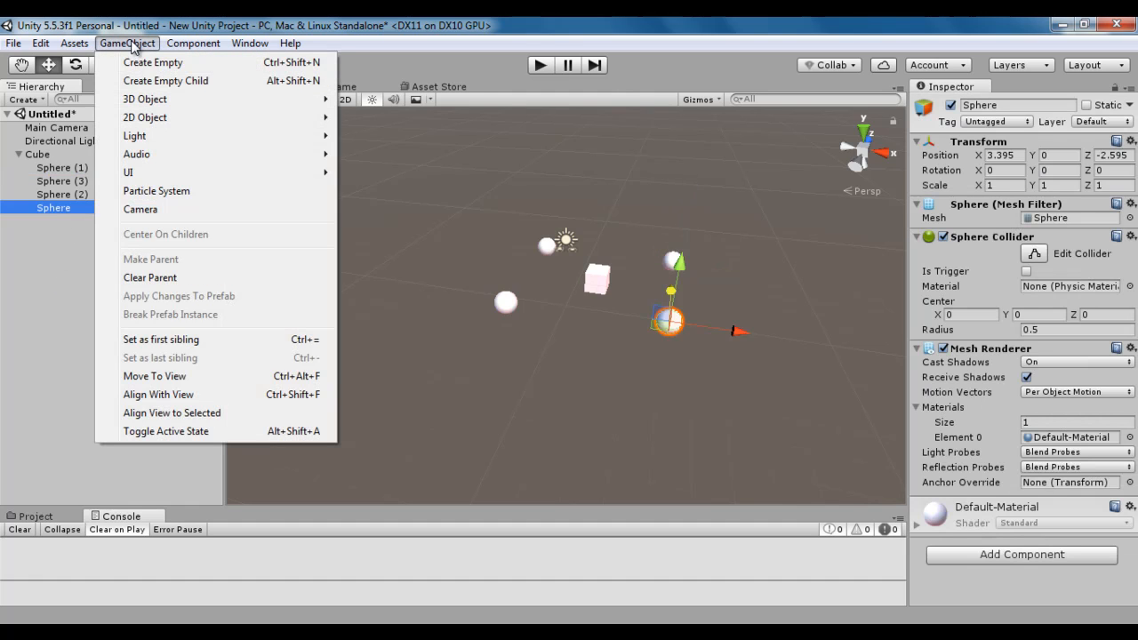
click(169, 431)
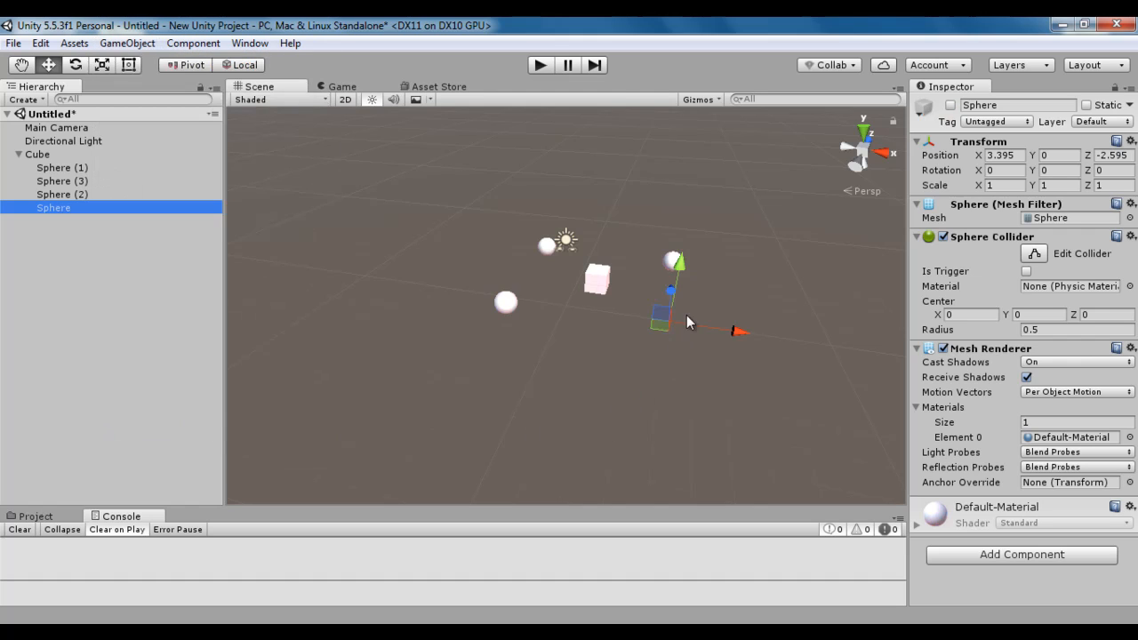
click(950, 105)
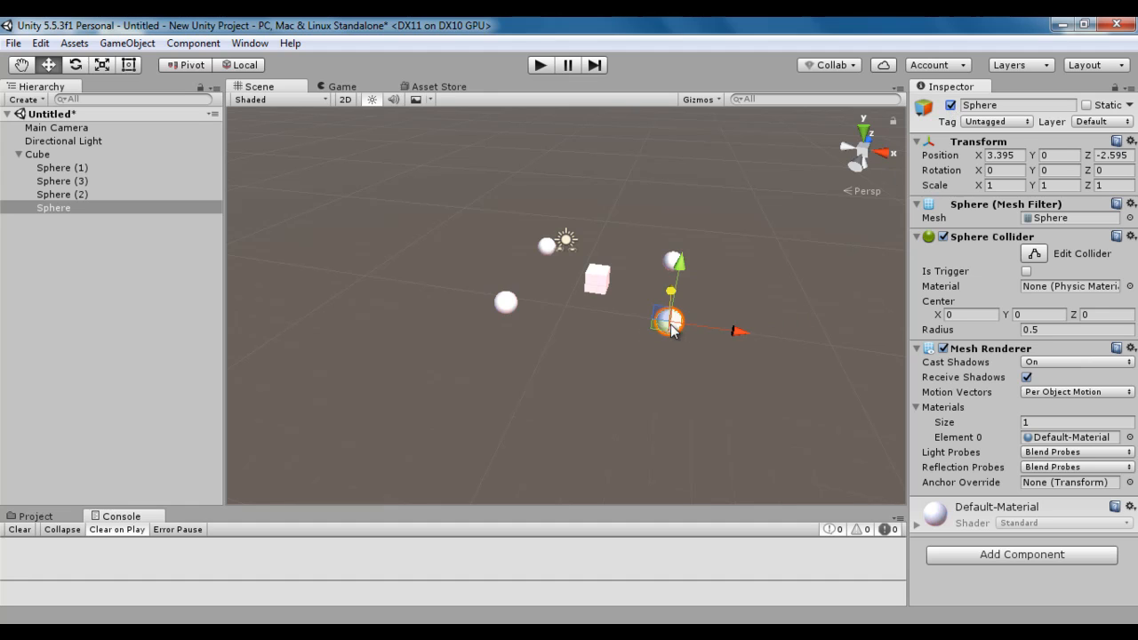
Switch the last child sphere off and on again, using Toggle Active State both times.
click(138, 46)
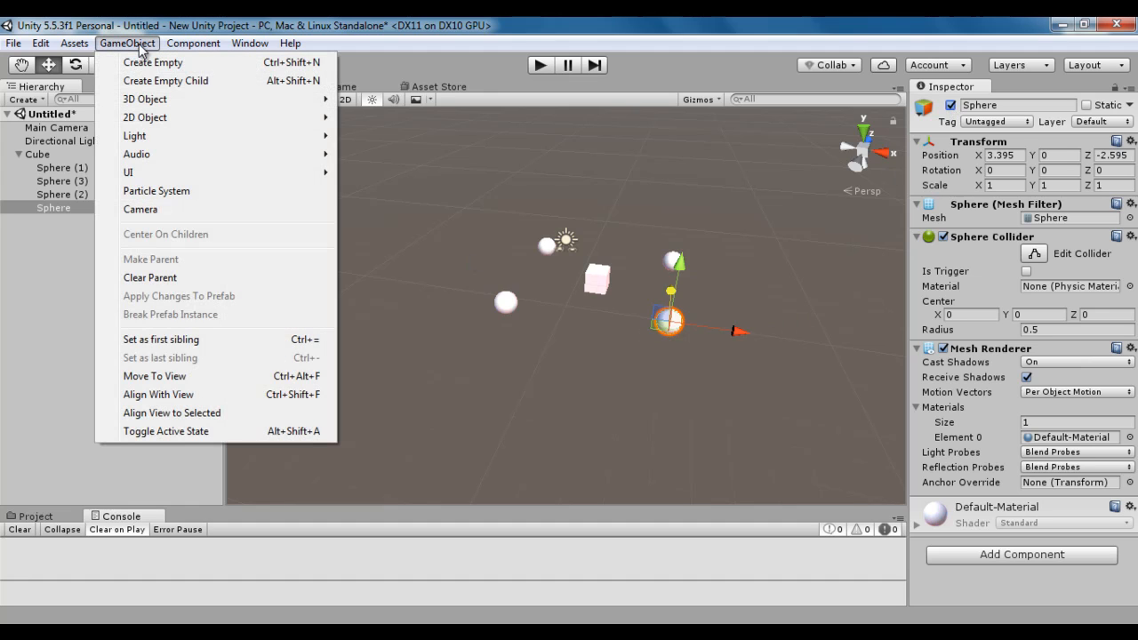
click(177, 430)
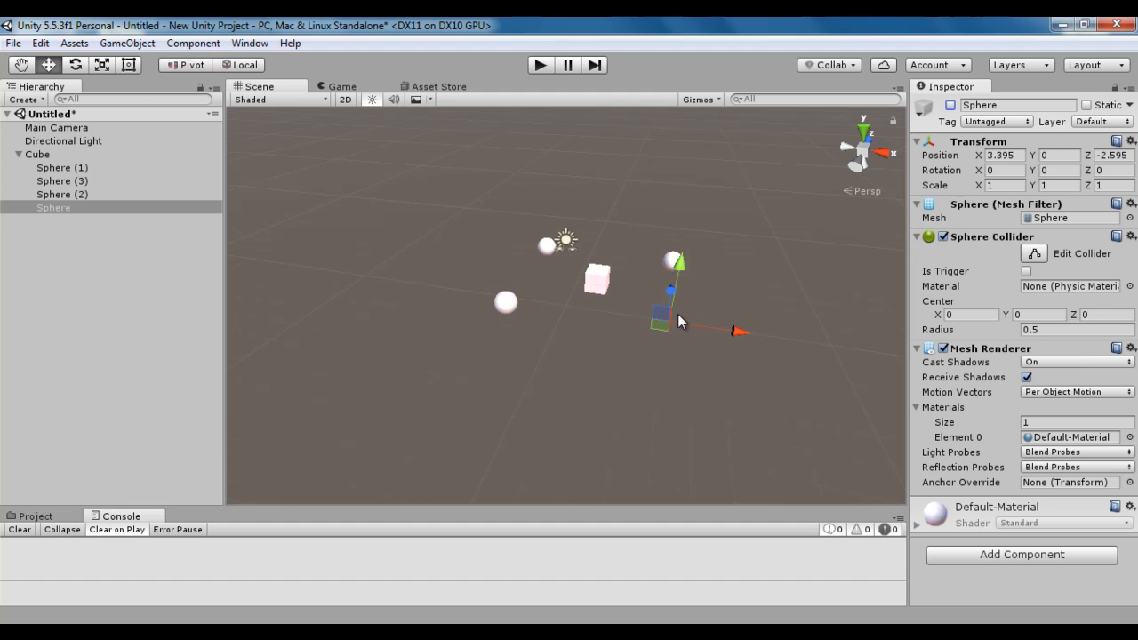
click(127, 43)
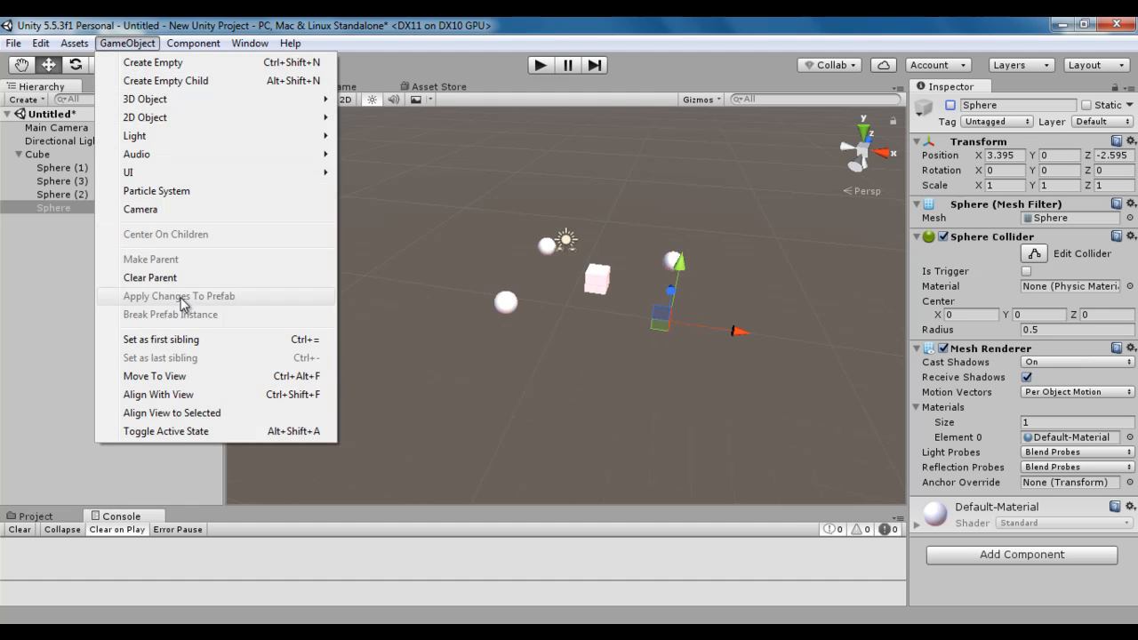
click(193, 432)
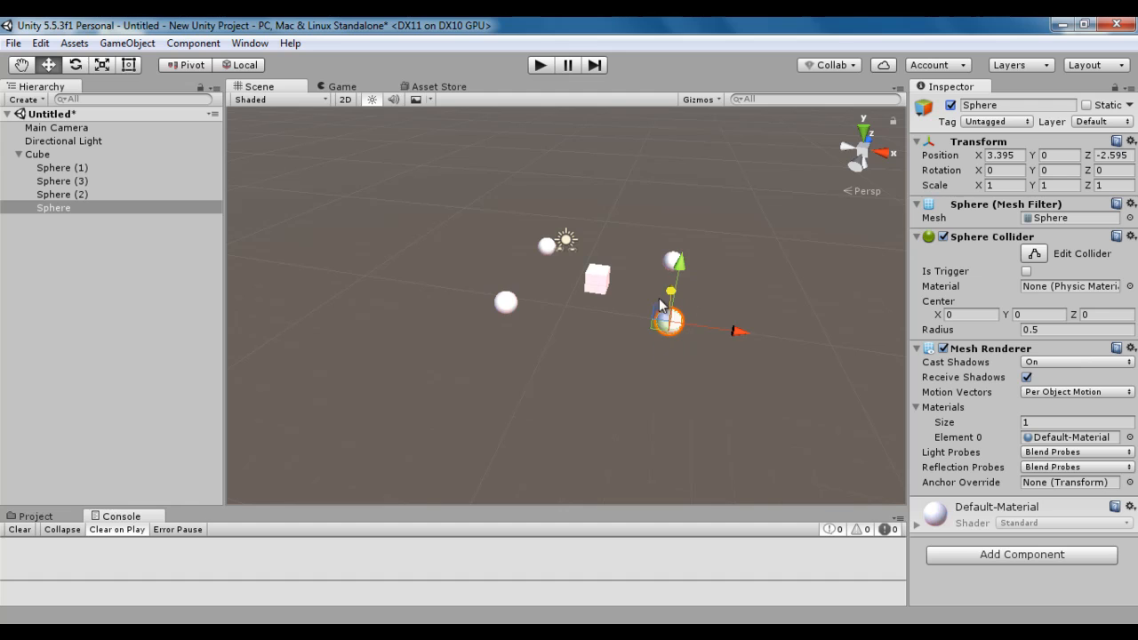
Reselect the last child, Sphere, and turn its active setting off and back on in its object properties.
click(82, 226)
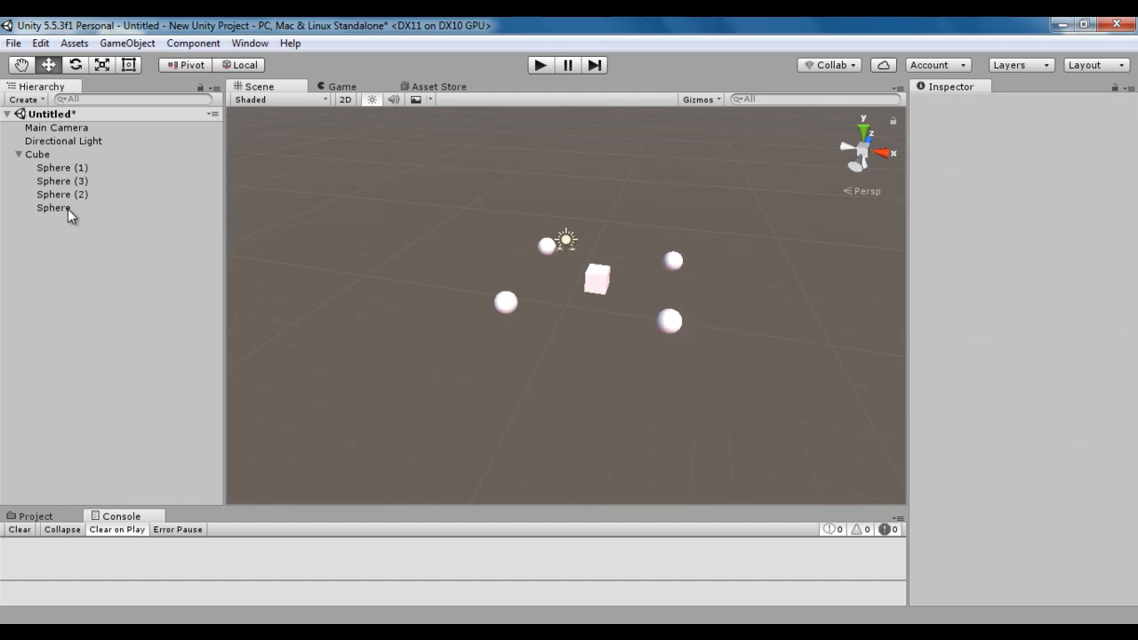
click(68, 209)
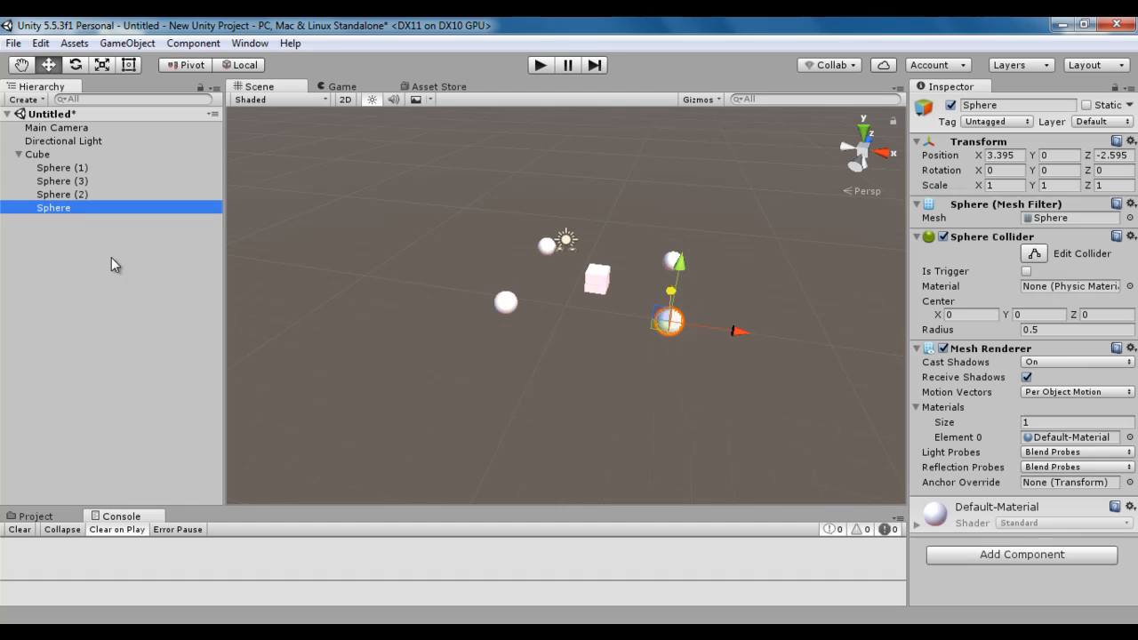
click(699, 393)
click(64, 206)
click(950, 105)
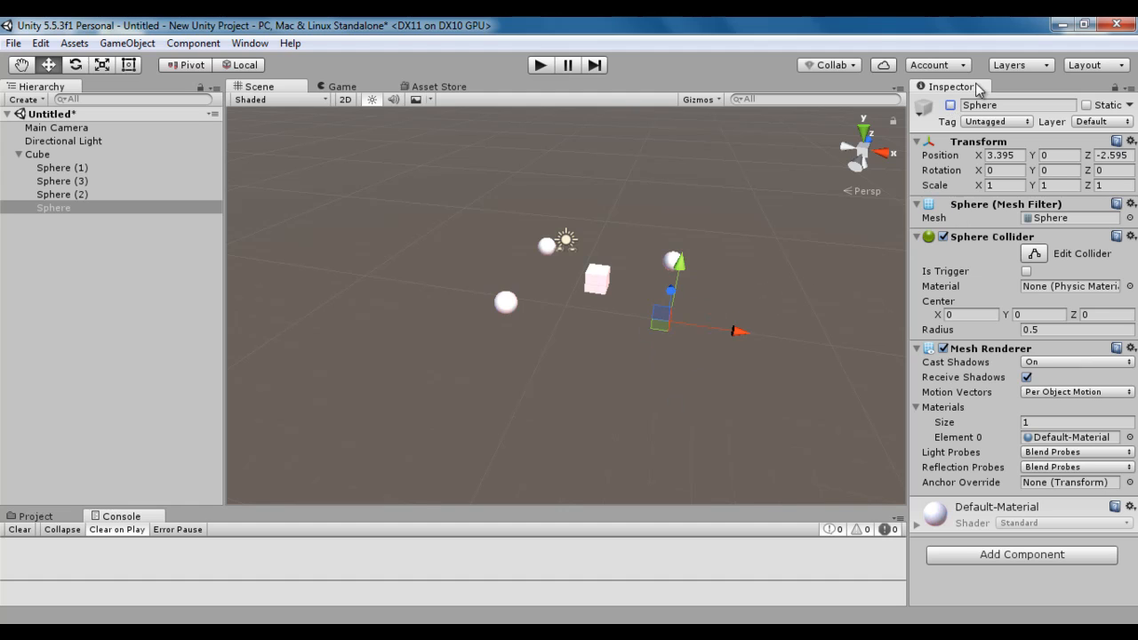
click(950, 106)
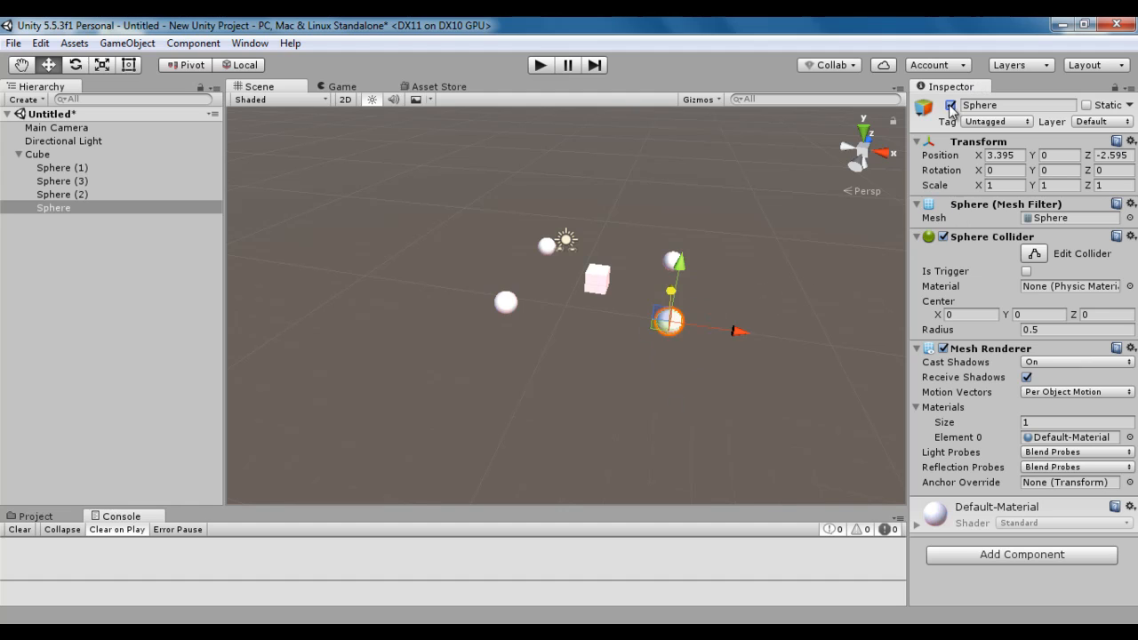
Deselect all objects and minimize the Unity editor window to show the desktop.
click(135, 44)
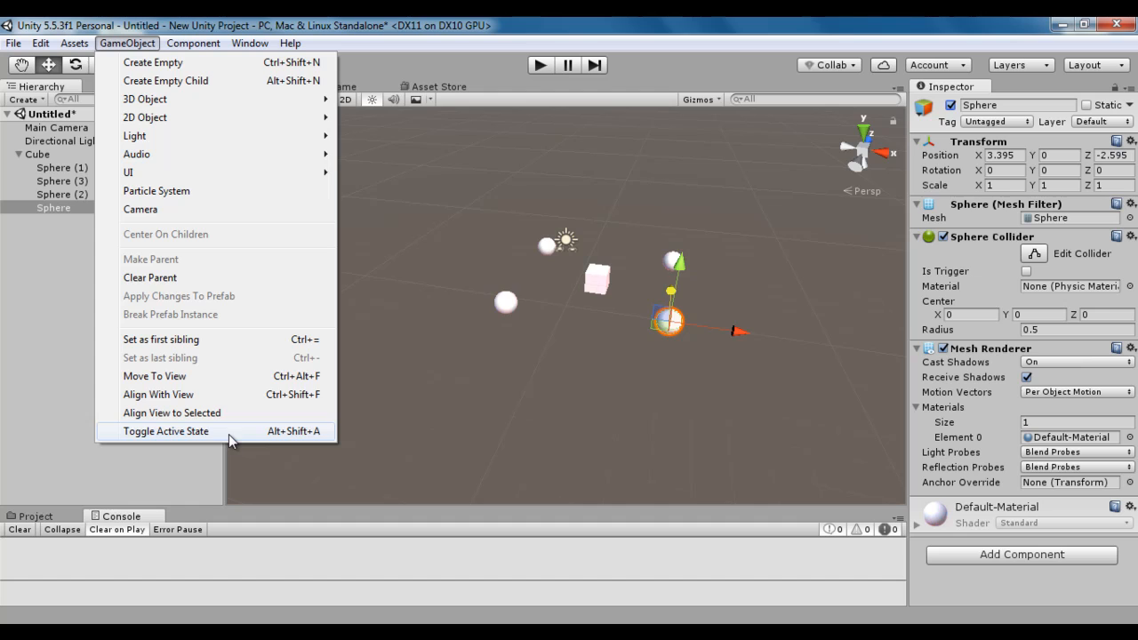
click(50, 292)
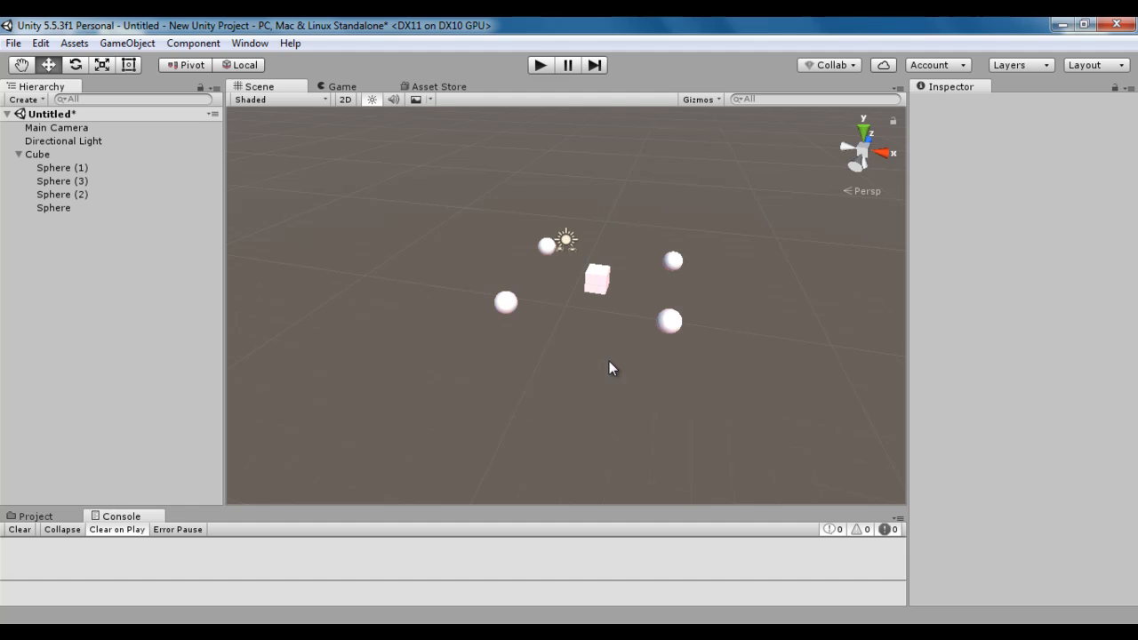
click(1062, 25)
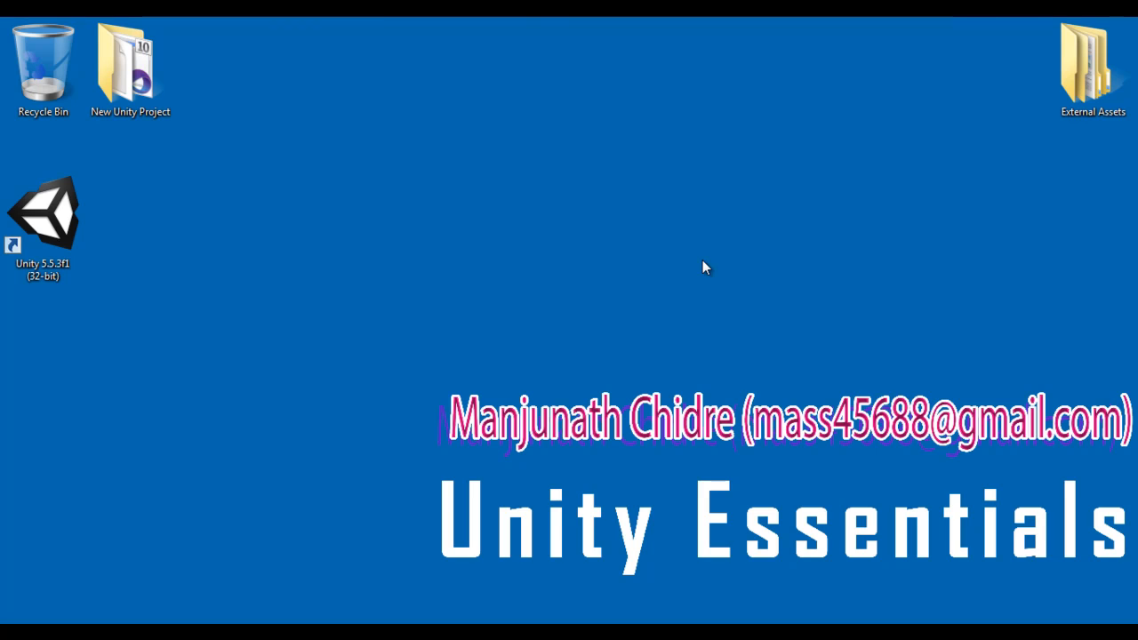